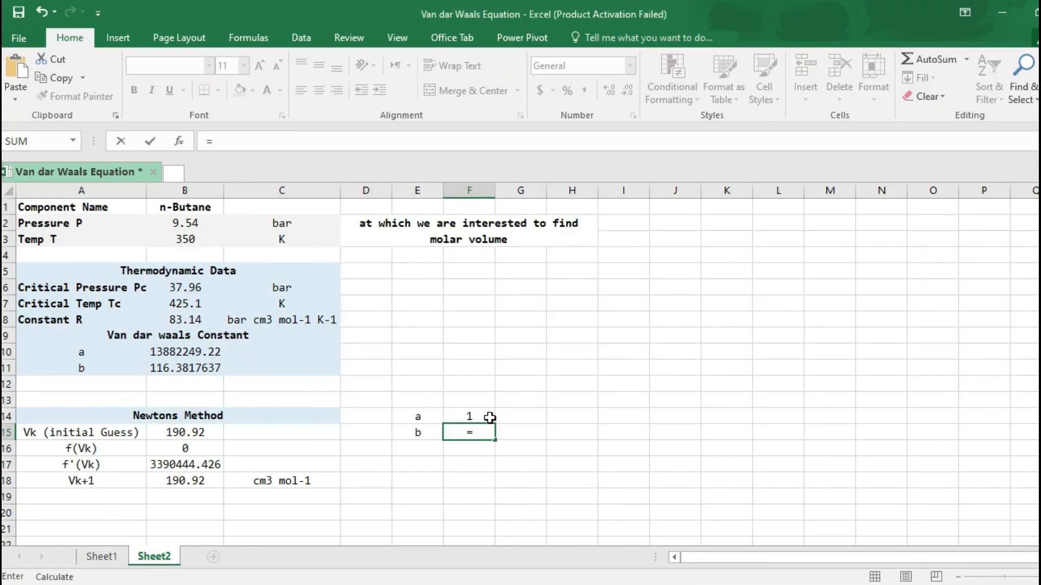
Build the expression (B2*B11+B8*B3)/B2) in F15 for coefficient b, using the pressure, van der Waals b, gas constant and temperature cells
text(()
click(175, 228)
text(*)
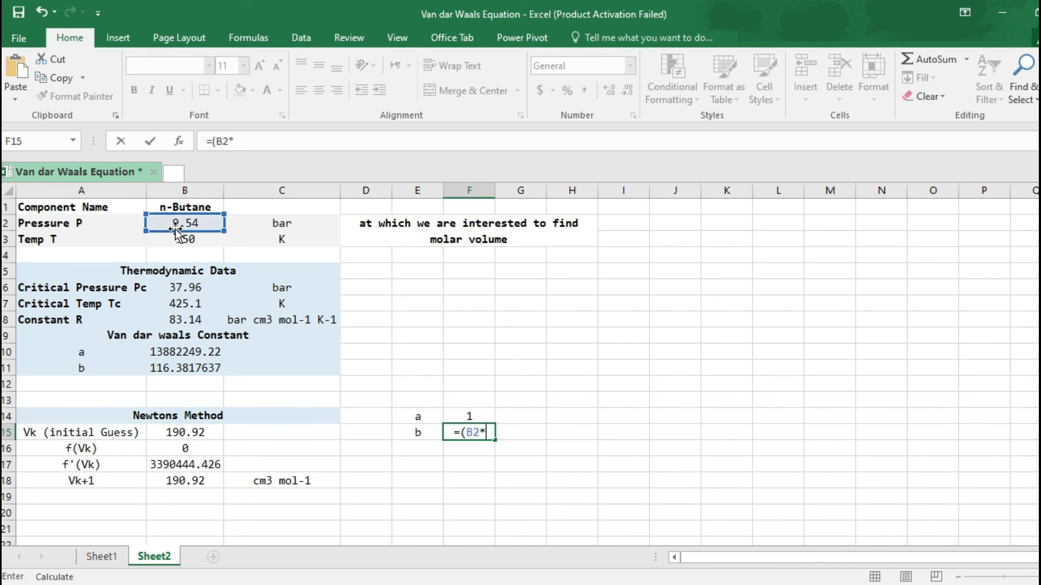
click(154, 365)
text(+)
click(185, 321)
text(*)
click(183, 237)
text()/)
click(187, 222)
text())
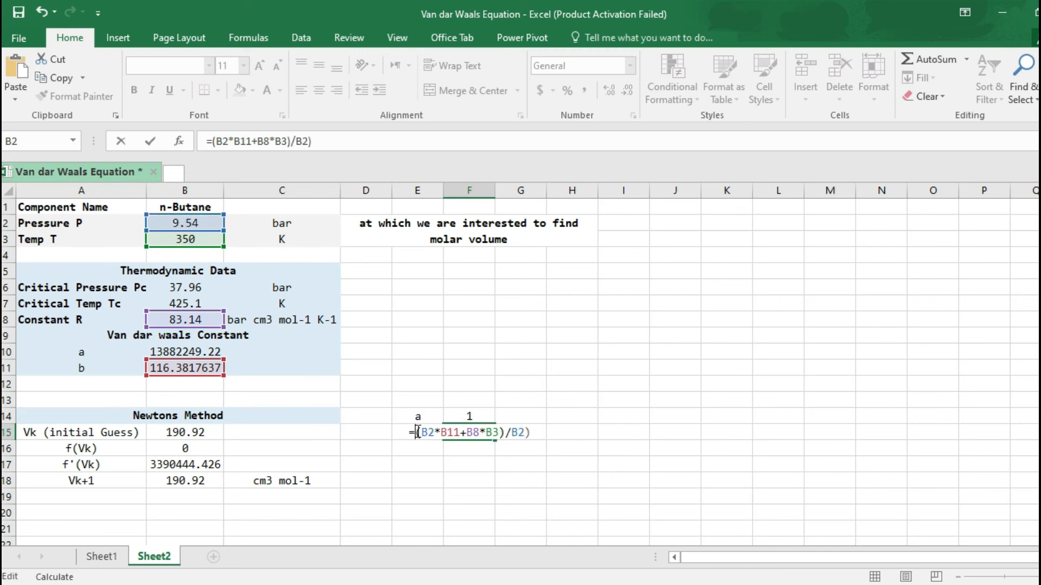
Complete coefficient b in F15 by subtracting B18, so the formula is the negative of ((B2*B11+B8*B3)/B2)-B18
text(()
text(-)
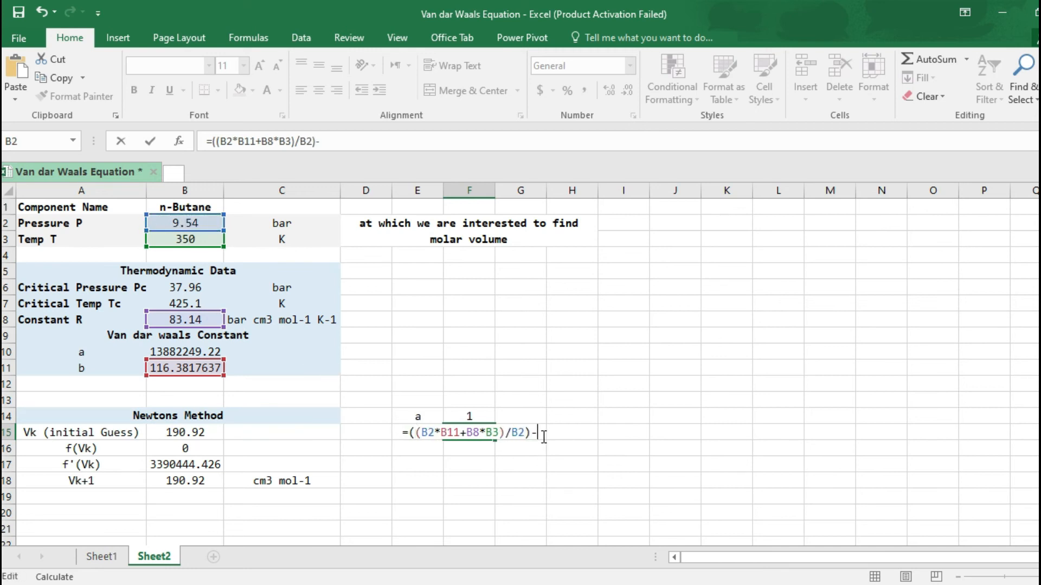
click(157, 484)
text())
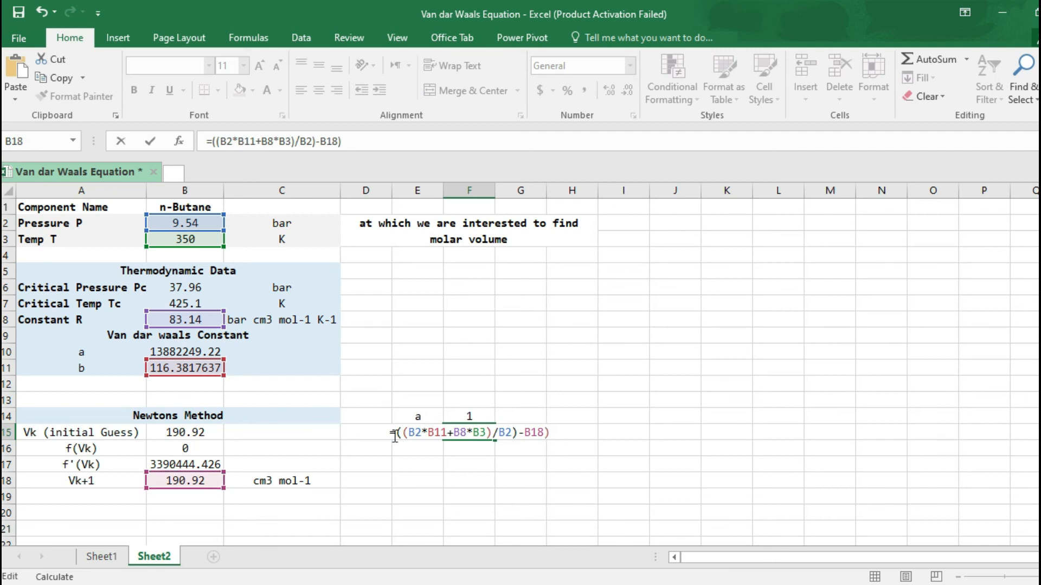
key(Return)
Label cell E16 as c for the third quadratic coefficient
click(434, 450)
text(c)
key(Tab)
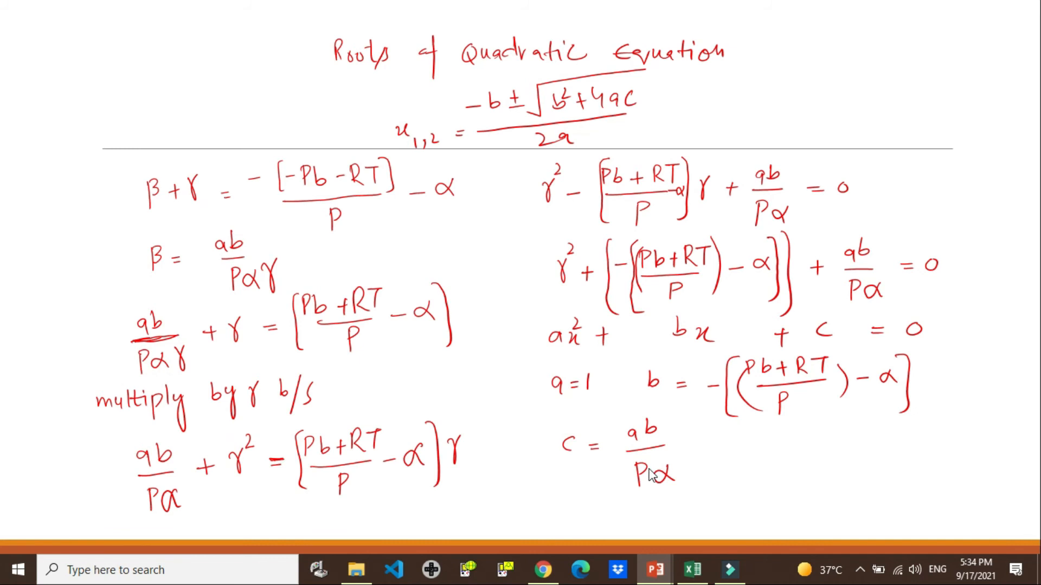
Switch back from the slide show to the Excel workbook and build =B10*B11/B2*B18 in F16 for coefficient c
click(692, 570)
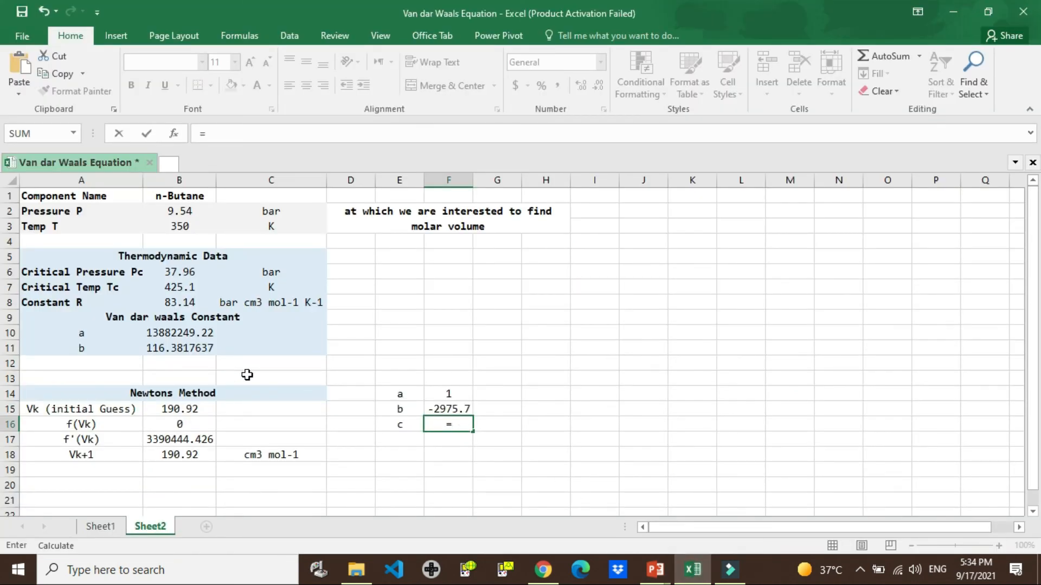
click(176, 337)
text(*)
click(177, 348)
text(/)
click(179, 212)
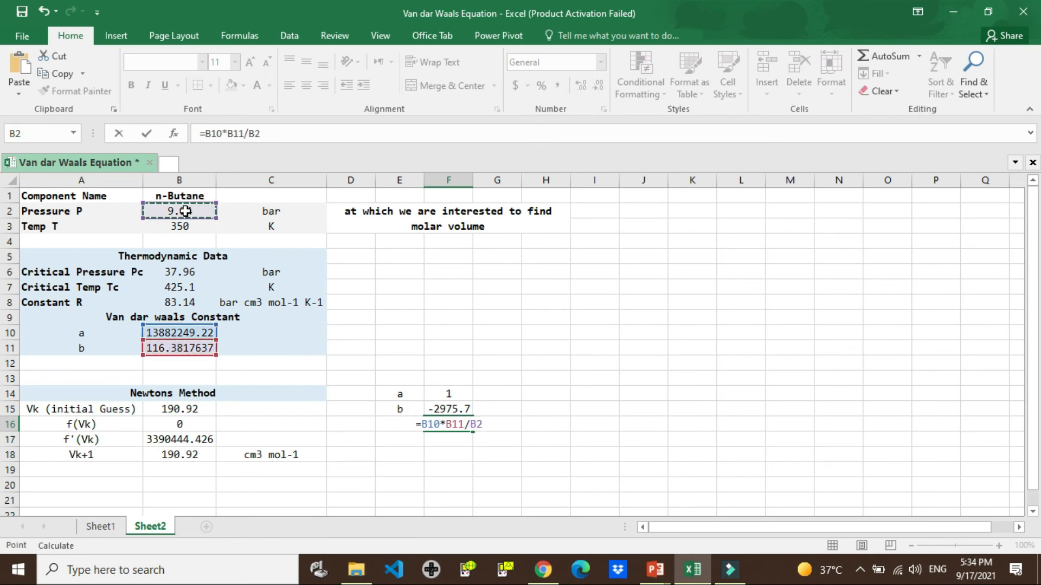
text(*)
click(178, 454)
Group the numerator and denominator of the F16 formula in parentheses as =(B10*B11)/(B2*B18)
click(464, 426)
text(()
text())
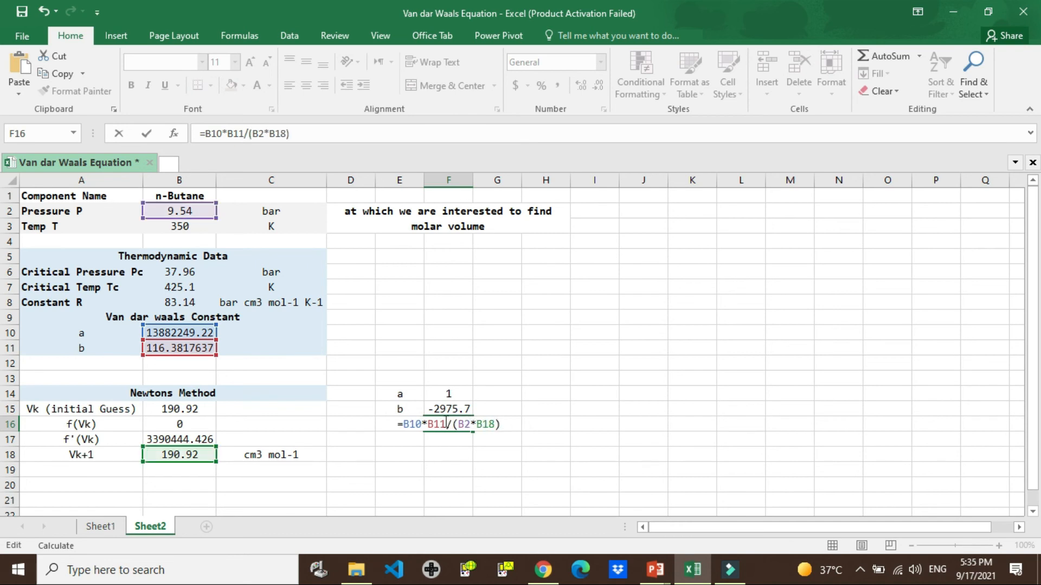
click(449, 424)
text()()
key(Return)
Consult the quadratic formula in the slide show and build the numerator =-F15+sqrt(F15^2-4*F14*F16 in F18
mouse_move(655, 569)
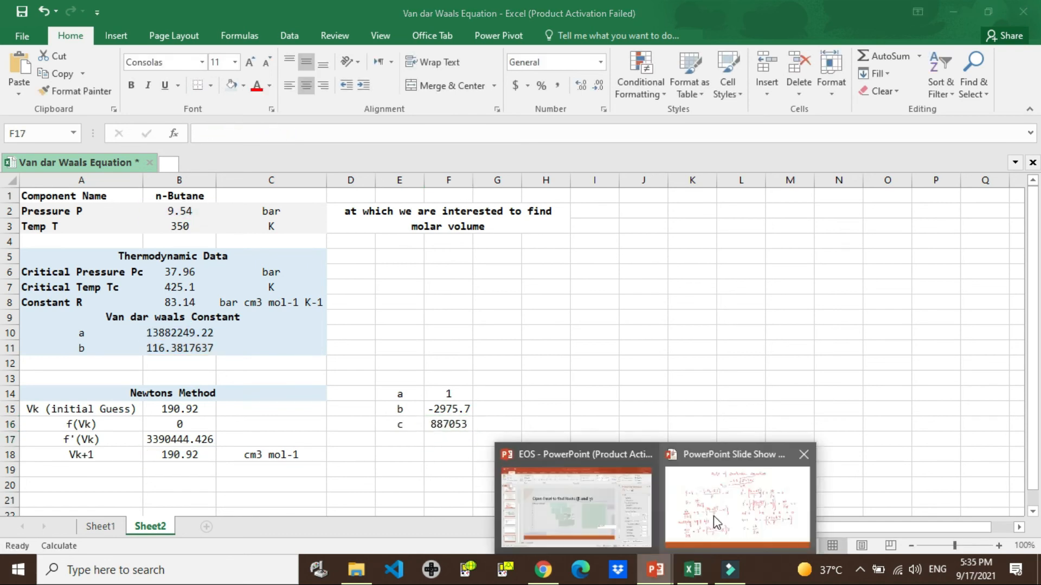
click(713, 516)
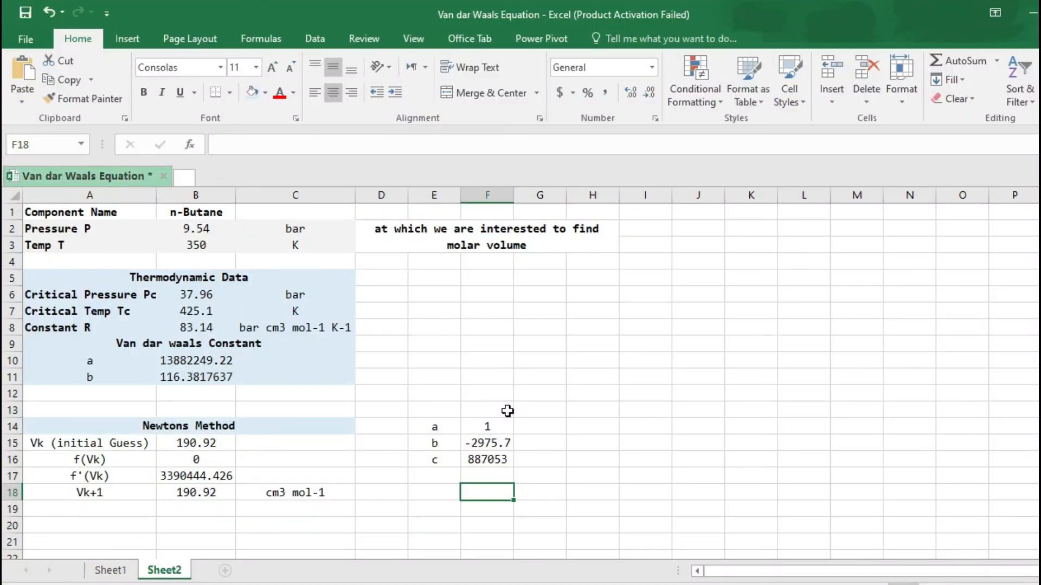
key(Left)
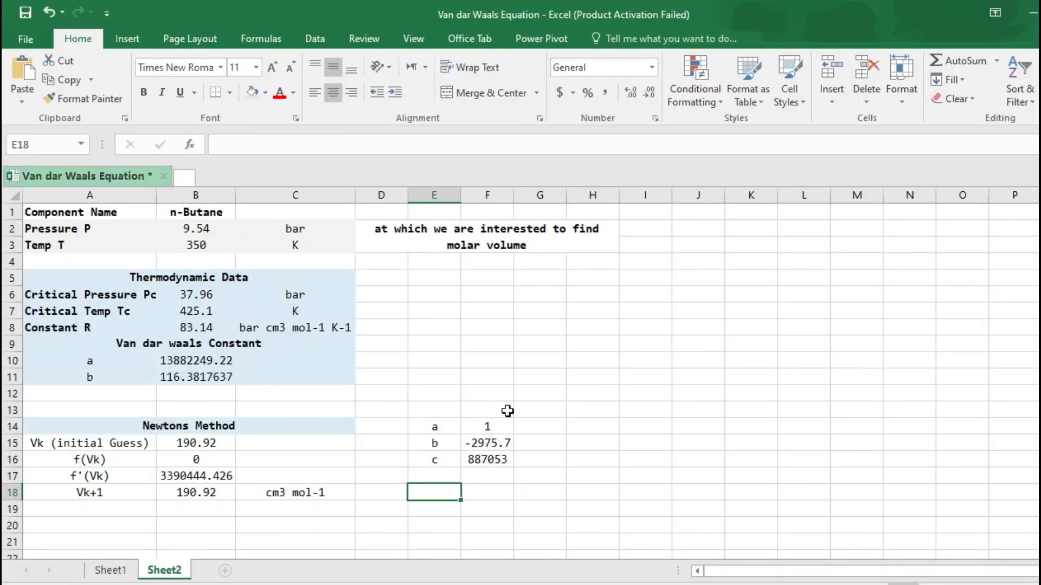
click(483, 482)
click(482, 491)
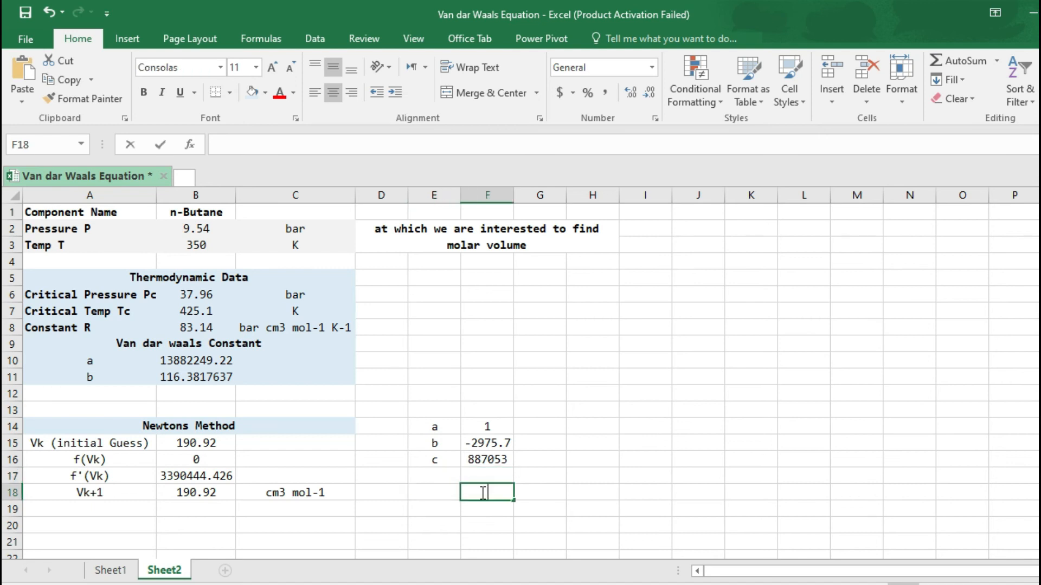
text(=-)
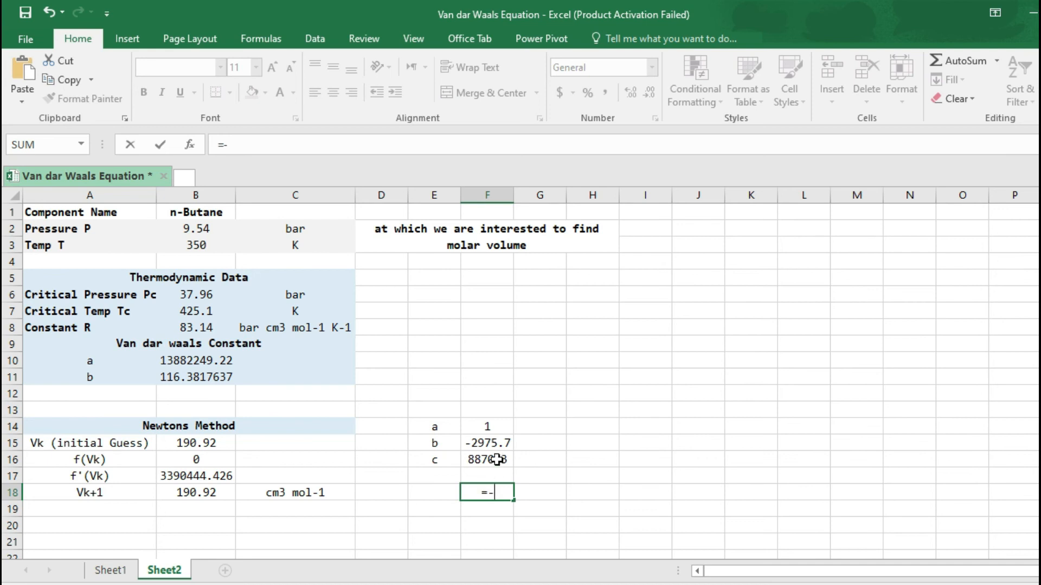
click(491, 443)
text(+sqrt)
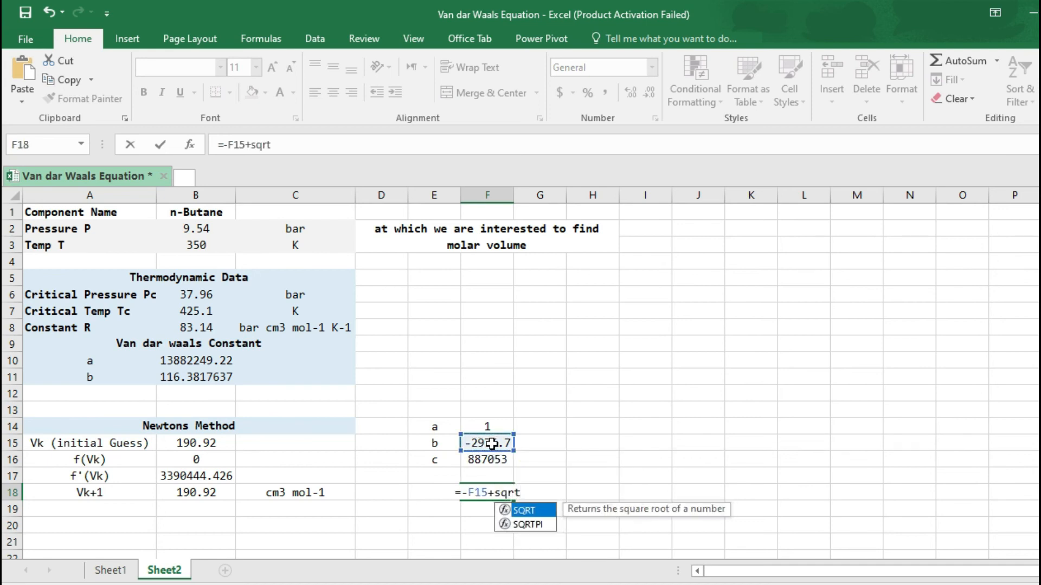
text(()
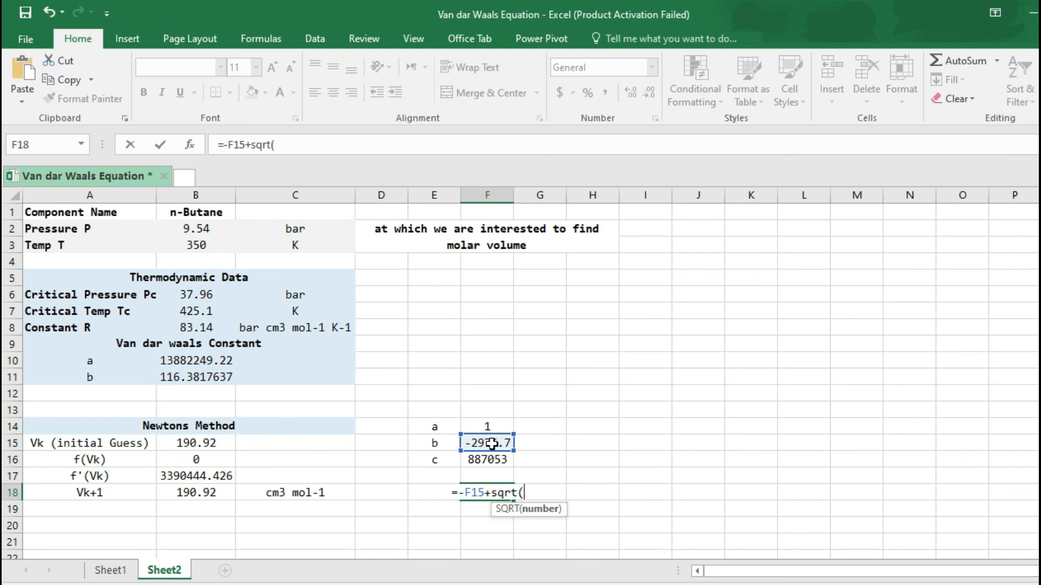
click(491, 443)
text(^2-4*)
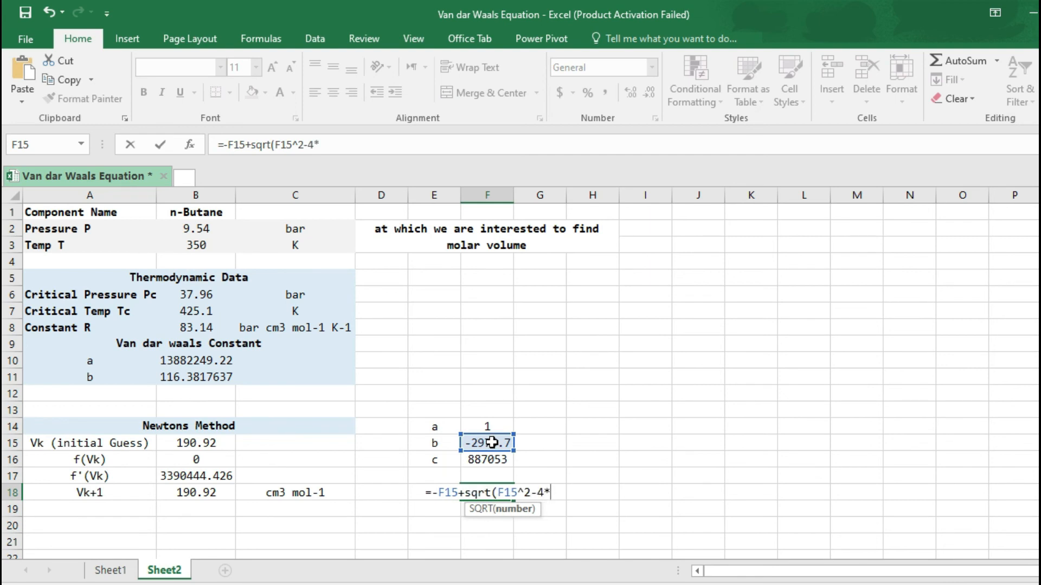
click(491, 427)
text(*)
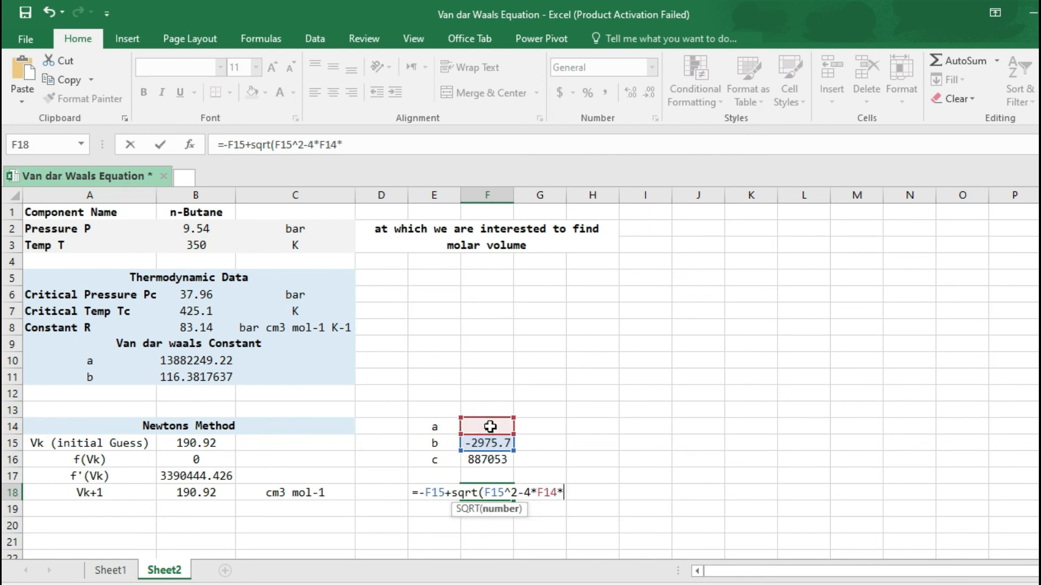
click(491, 460)
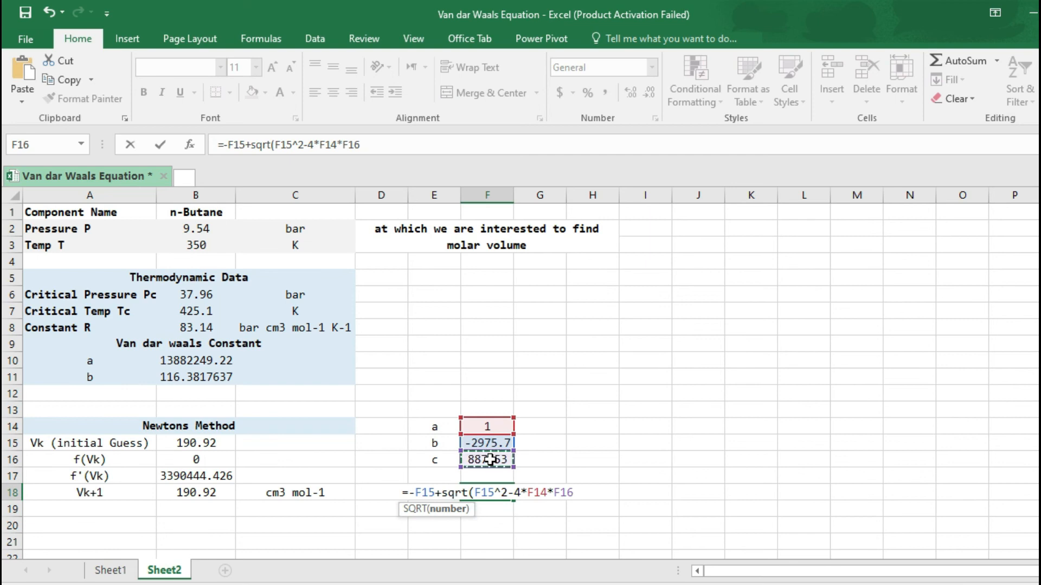
Complete the first root in F18 as =(-F15+sqrt(F15^2-4*F14*F16))/(2*F14)
text())/(2*)
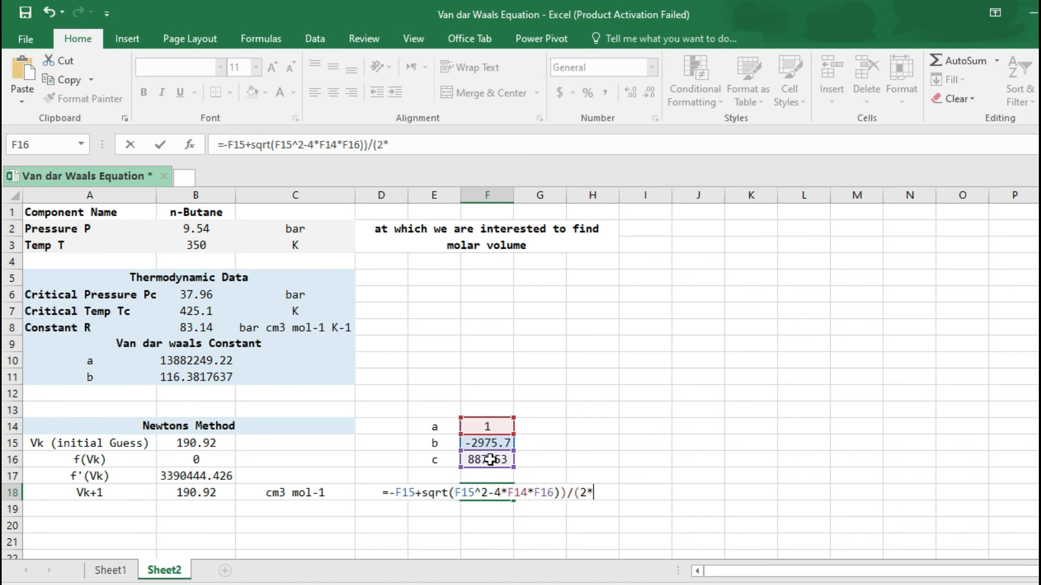
click(484, 428)
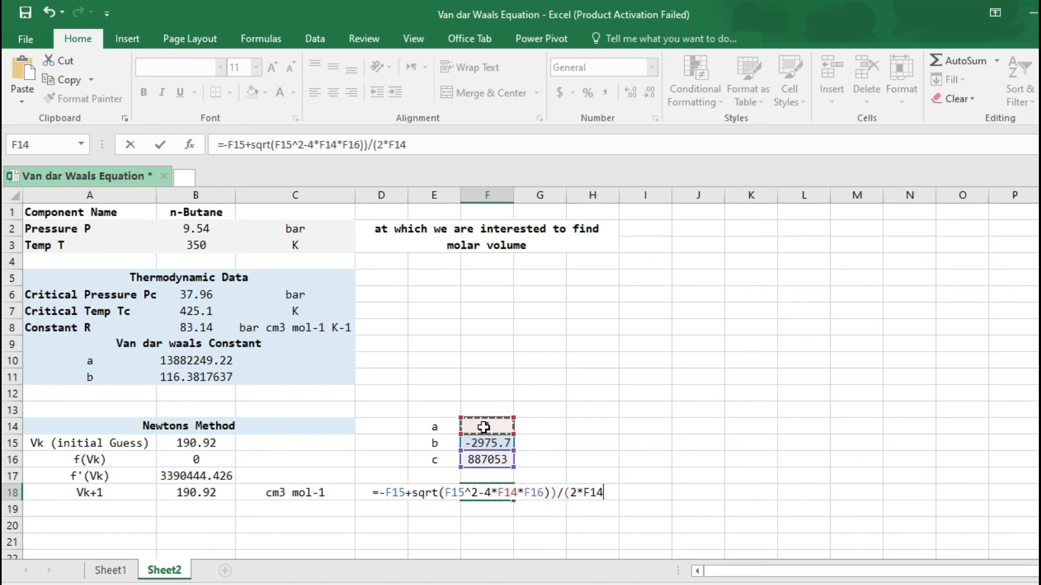
text())
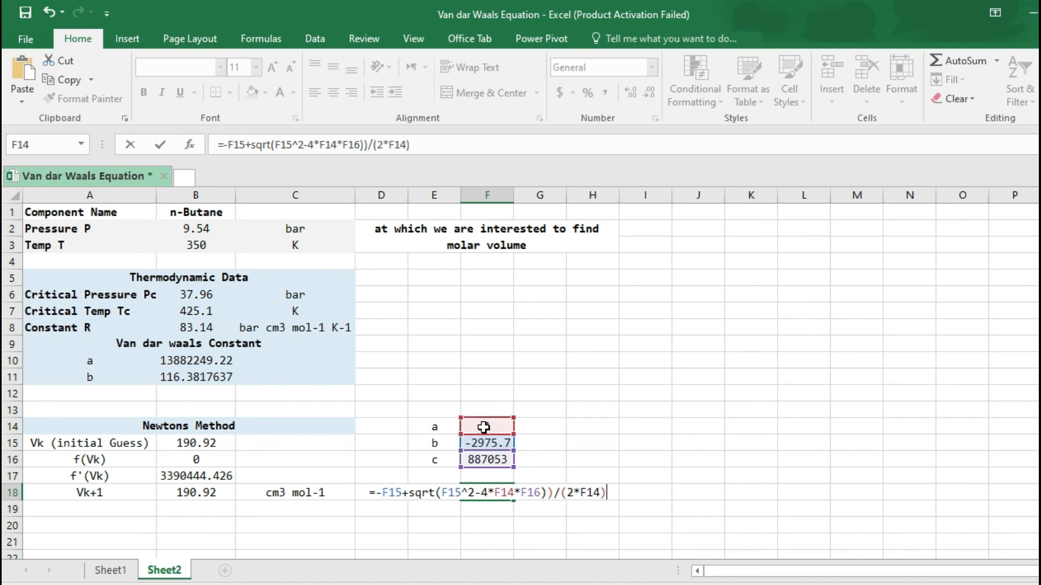
click(378, 493)
text(()
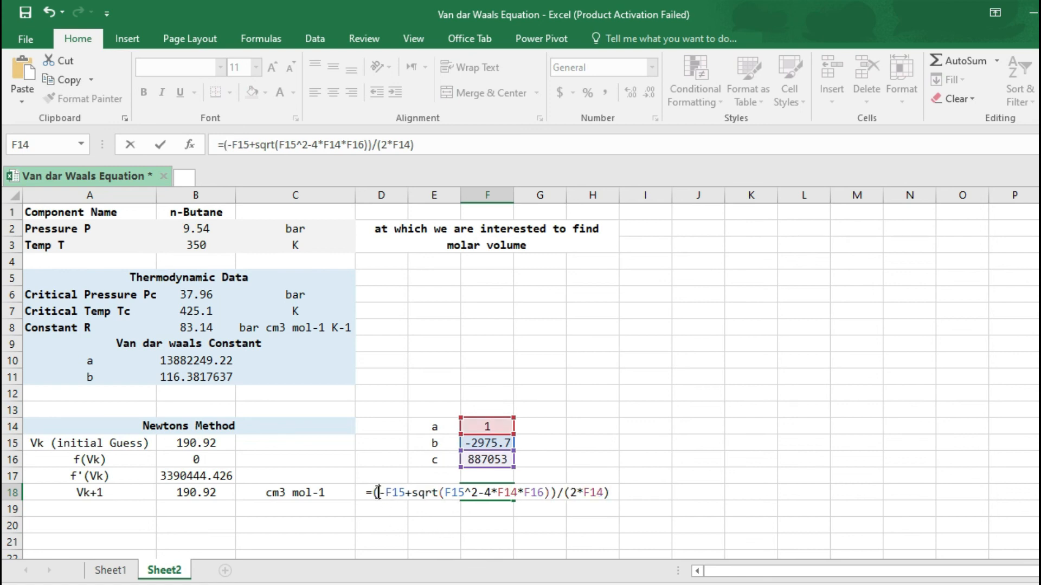
key(Return)
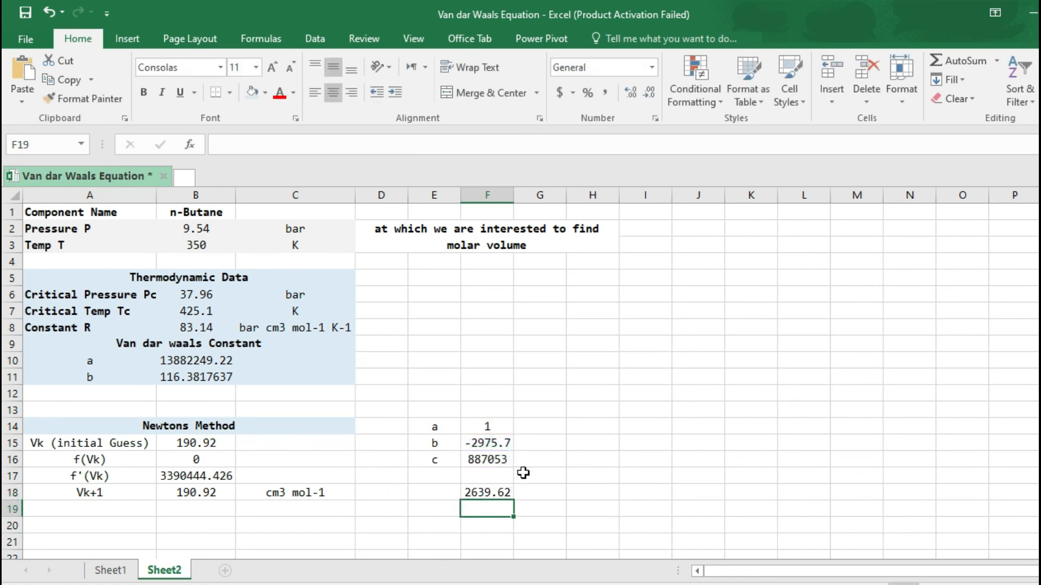
Copy the root formula text from F18 into F19 and change the plus before SQRT to a minus for the second root
click(510, 493)
drag(452, 144, 218, 144)
key(ctrl+c)
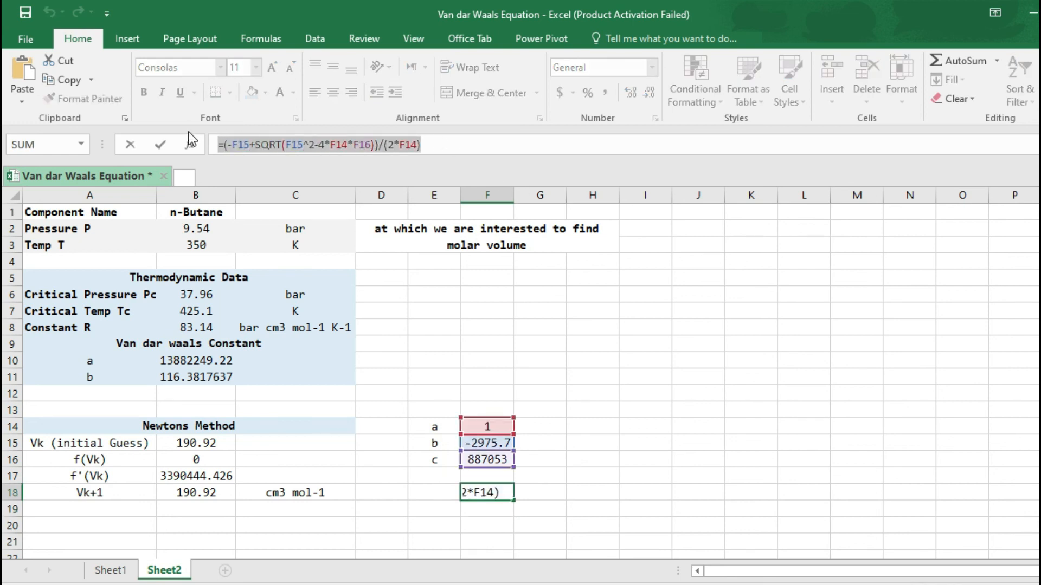
click(487, 509)
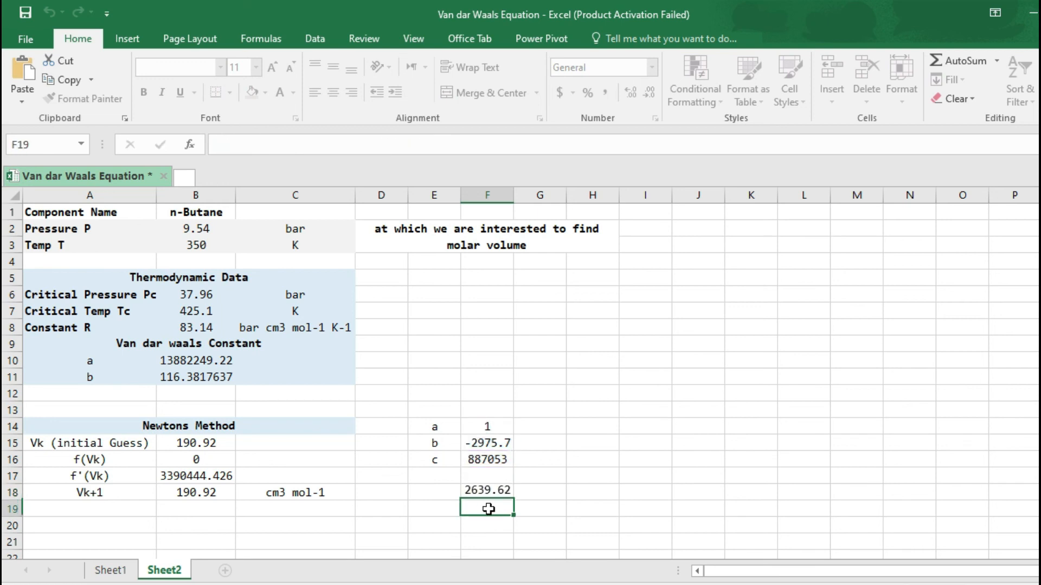
double_click(488, 507)
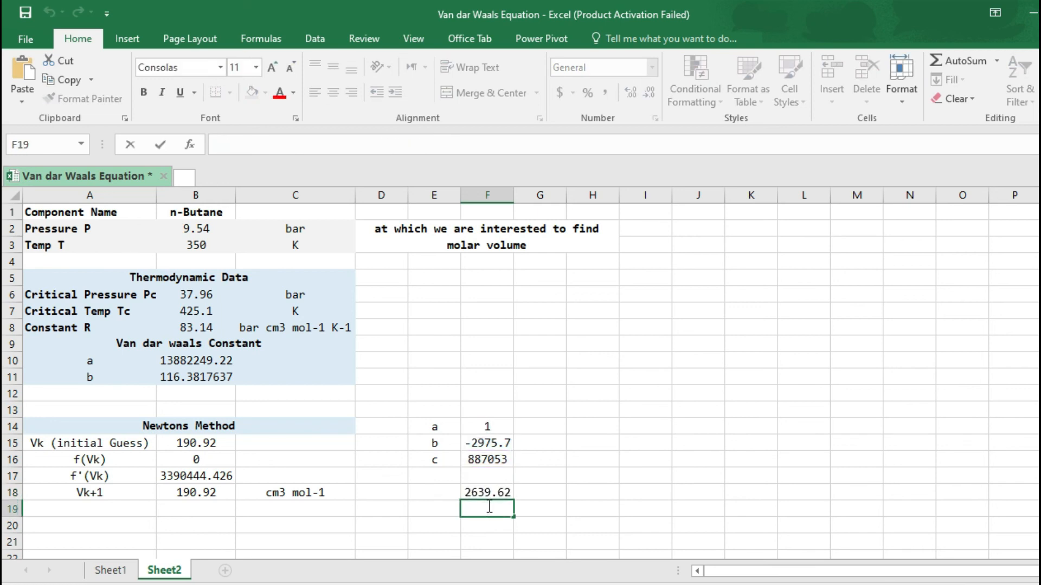
key(ctrl+v)
drag(407, 513, 412, 512)
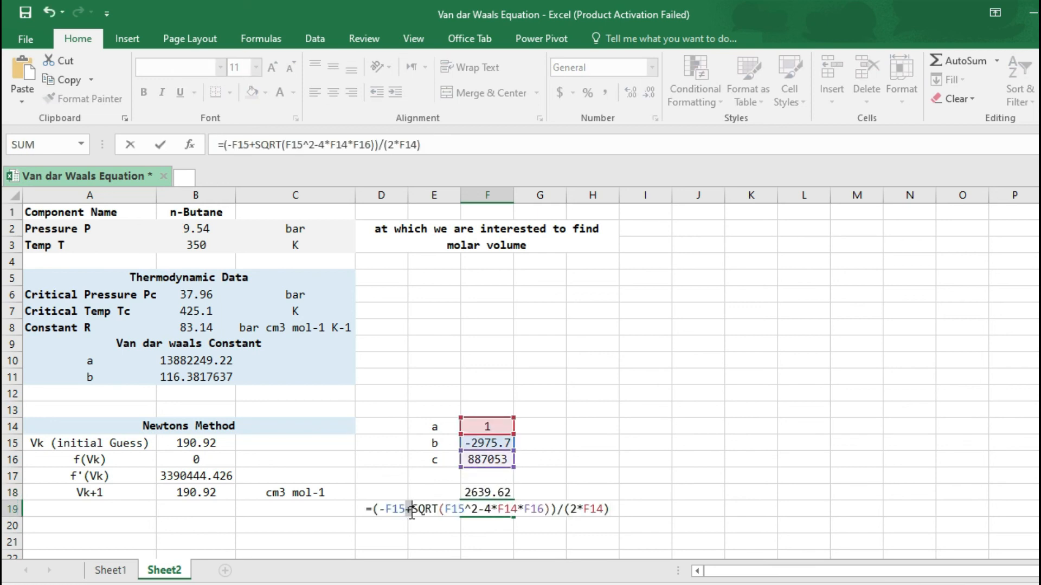
text(-)
key(Return)
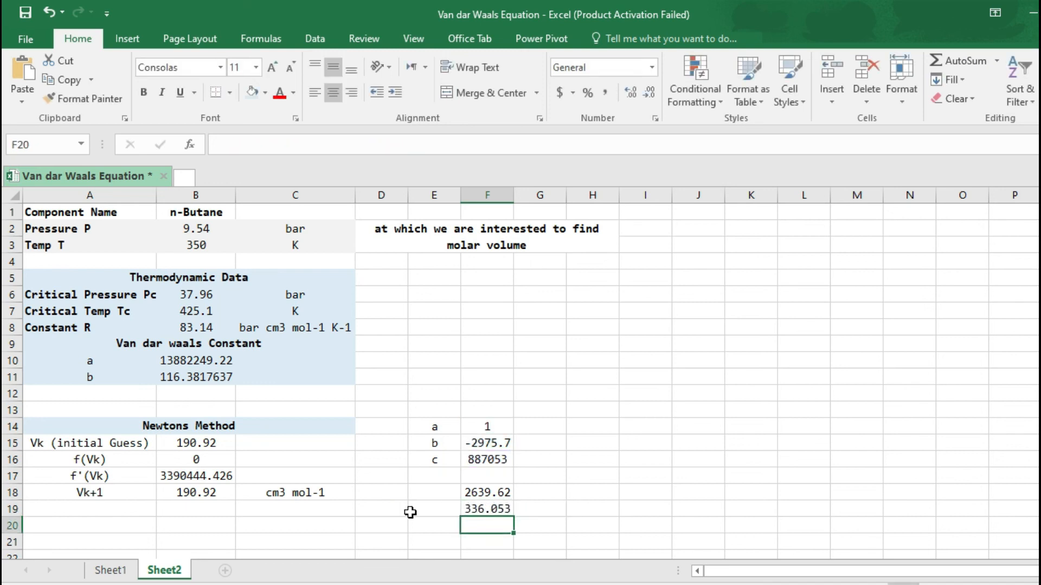
Insert the Greek small letter gamma (γ) in E18 as the label of the first root
click(444, 493)
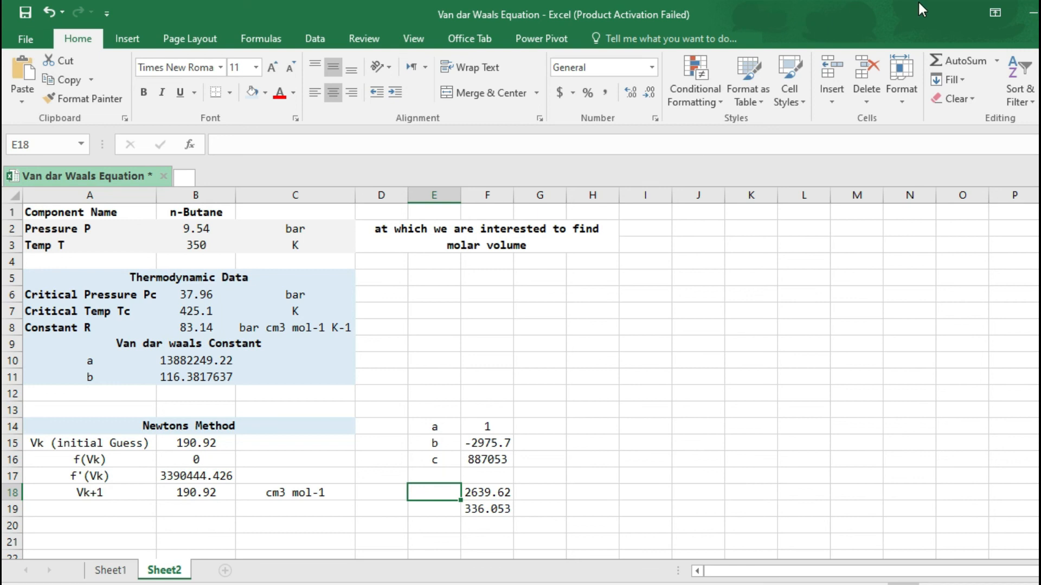
click(123, 40)
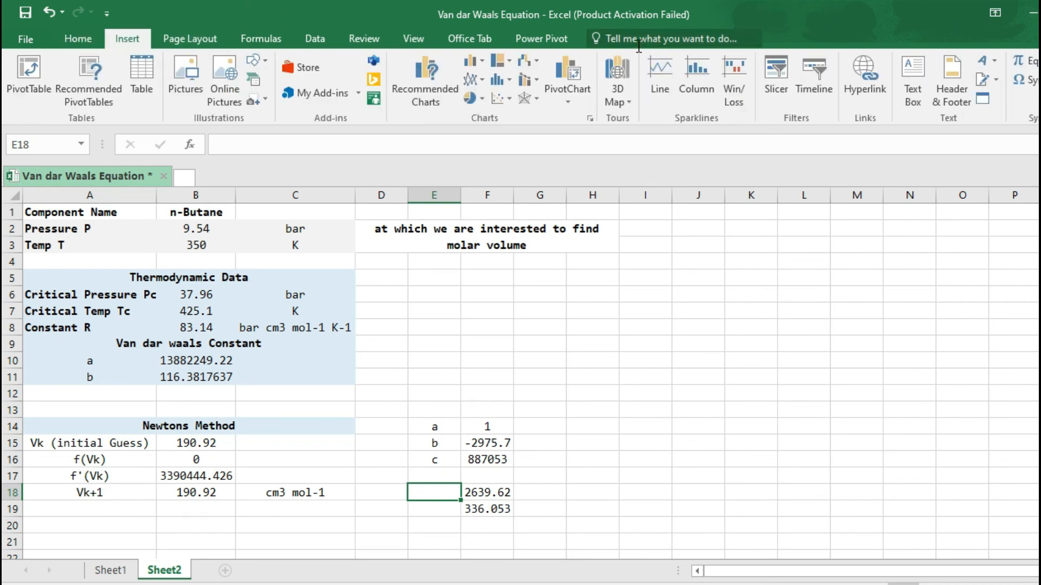
click(1035, 84)
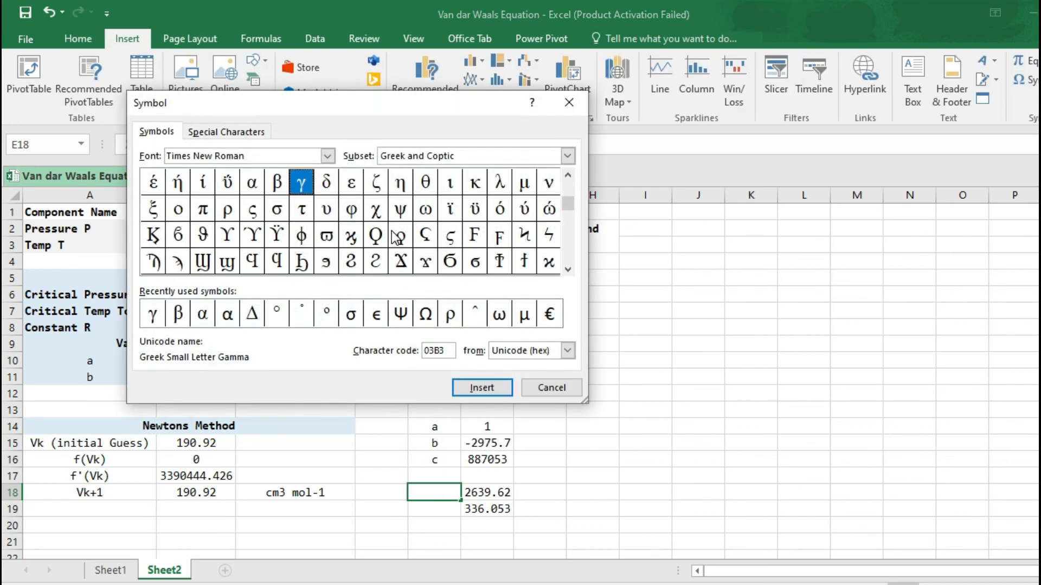
click(481, 388)
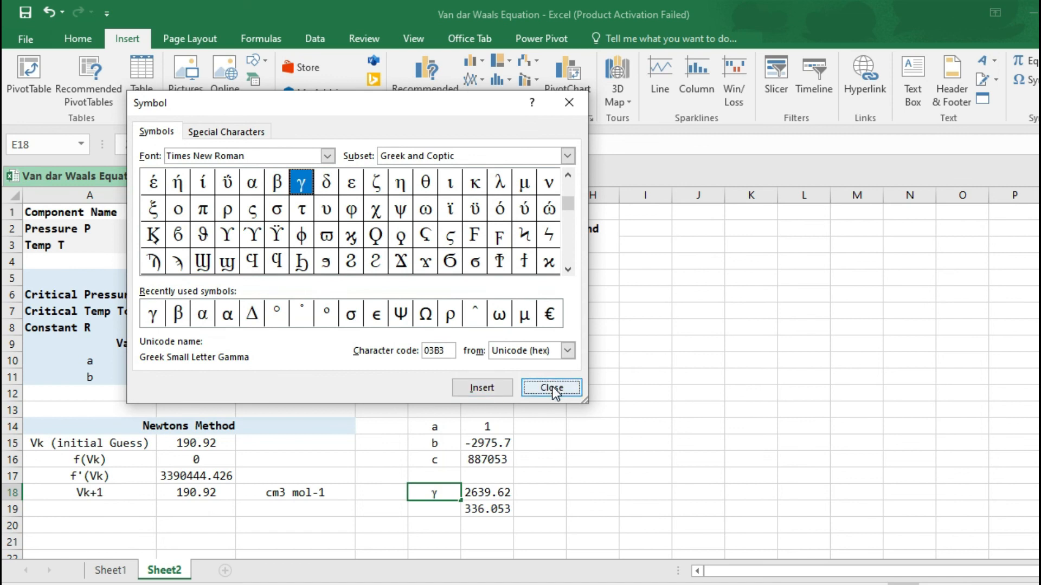
click(550, 388)
Insert the Greek small letter beta (β) in E19 as the label of the second root
click(432, 511)
click(1028, 81)
click(278, 185)
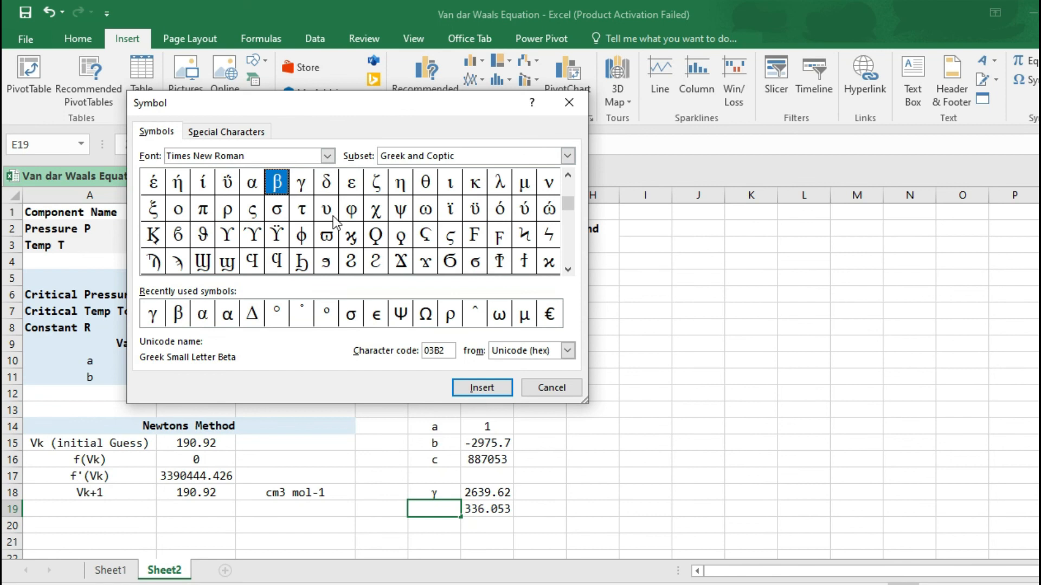
click(504, 389)
click(522, 391)
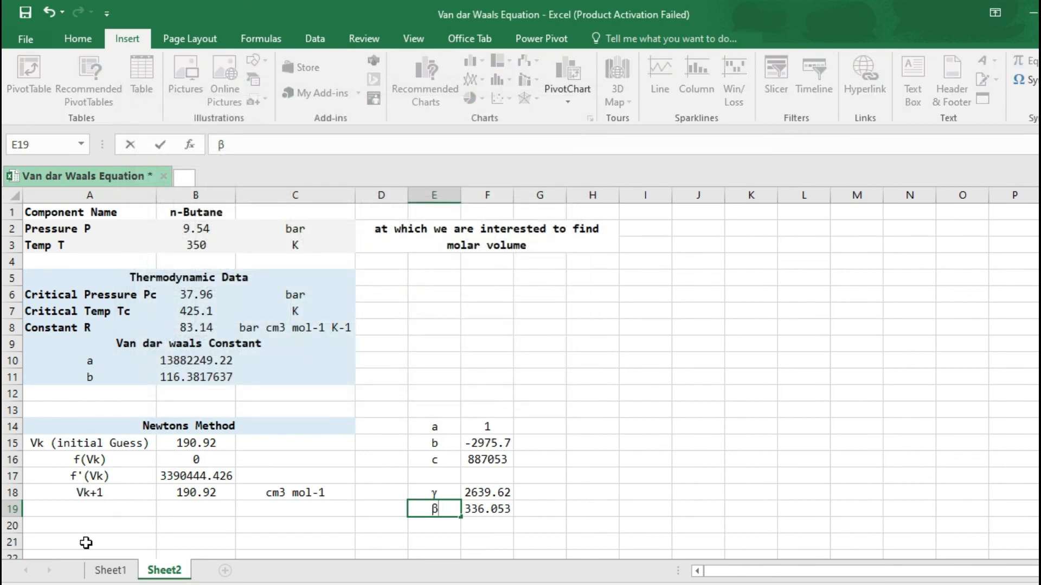
click(148, 513)
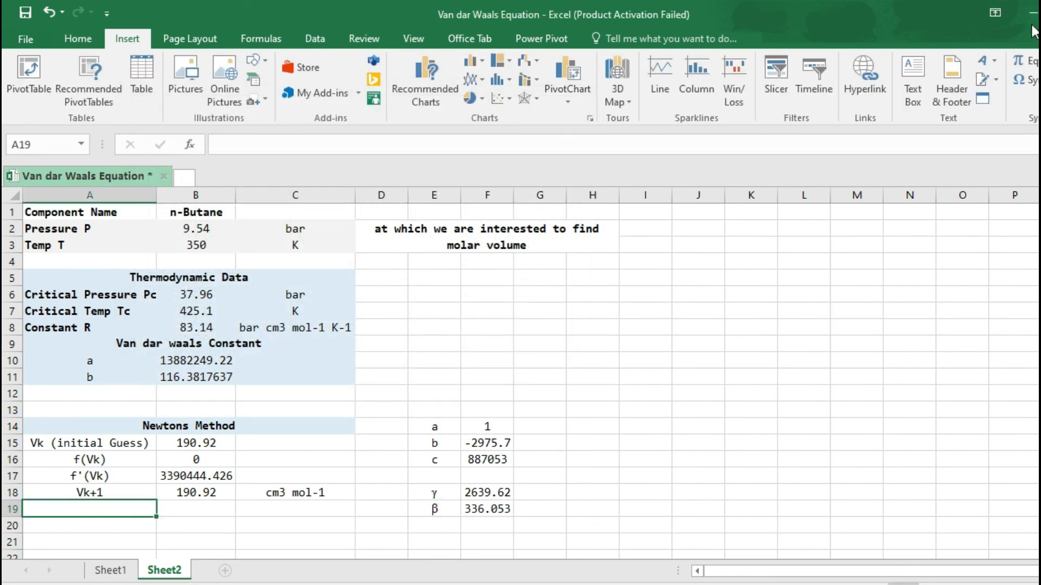
Insert the Greek small letter alpha (α) in A19 as the label of the Newton's method root
click(1026, 80)
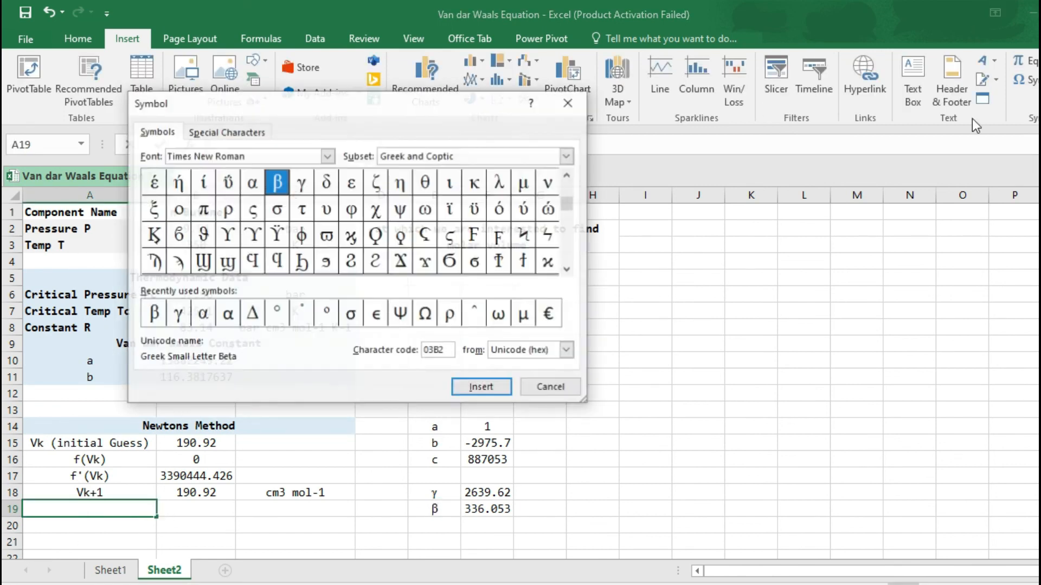
click(252, 183)
click(482, 387)
click(551, 387)
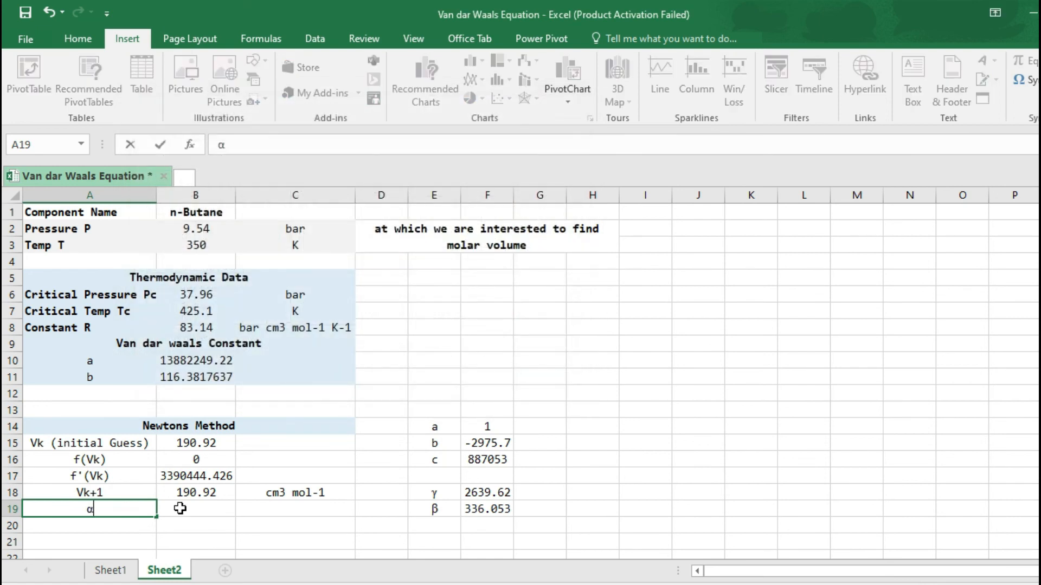
Fill B19 with =B18 and C19 with =C18 to give α the Vk+1 value and its unit
click(182, 509)
double_click(182, 510)
text(=)
key(Up)
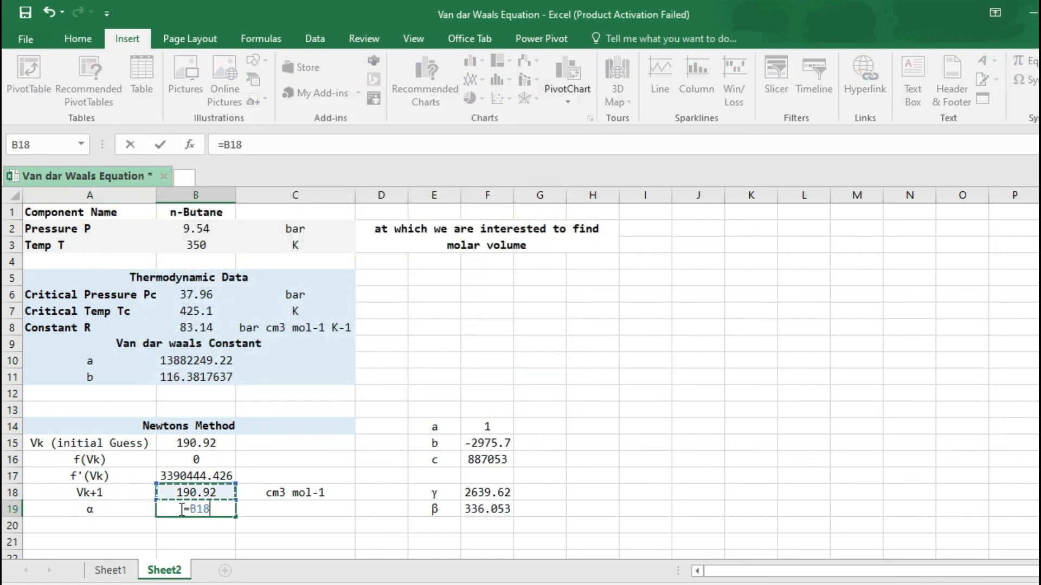
key(Return)
click(180, 509)
key(Right)
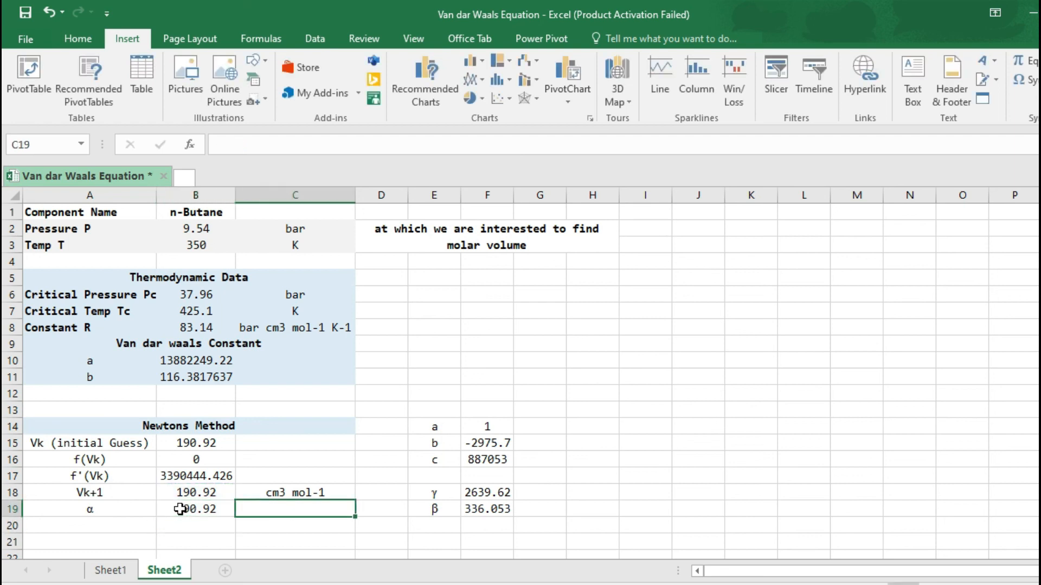
text(=)
key(Up)
key(Return)
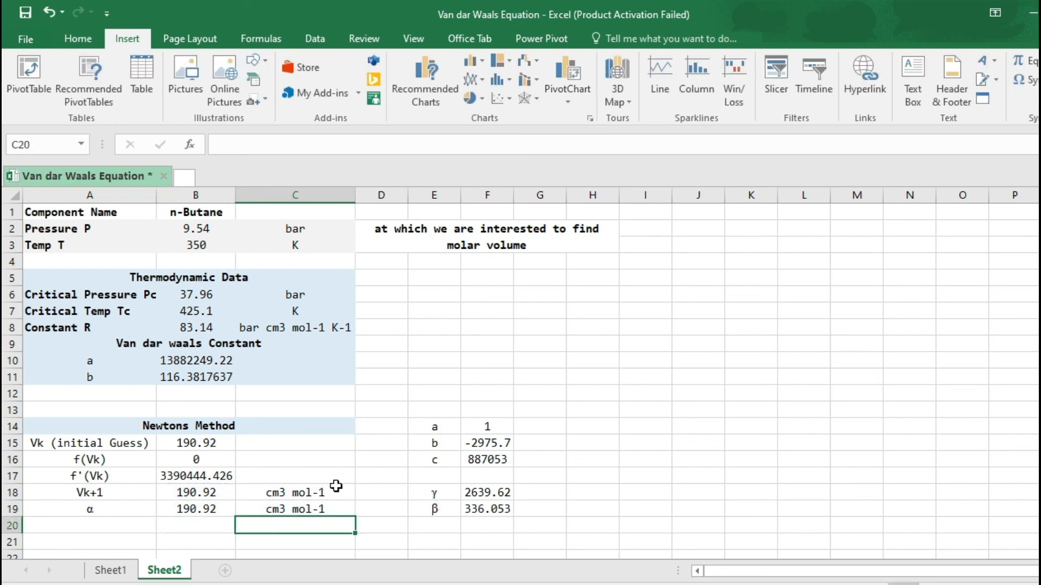
Move the a, b, c coefficient block E14:F16 down one row to E15:F17
drag(443, 426, 475, 462)
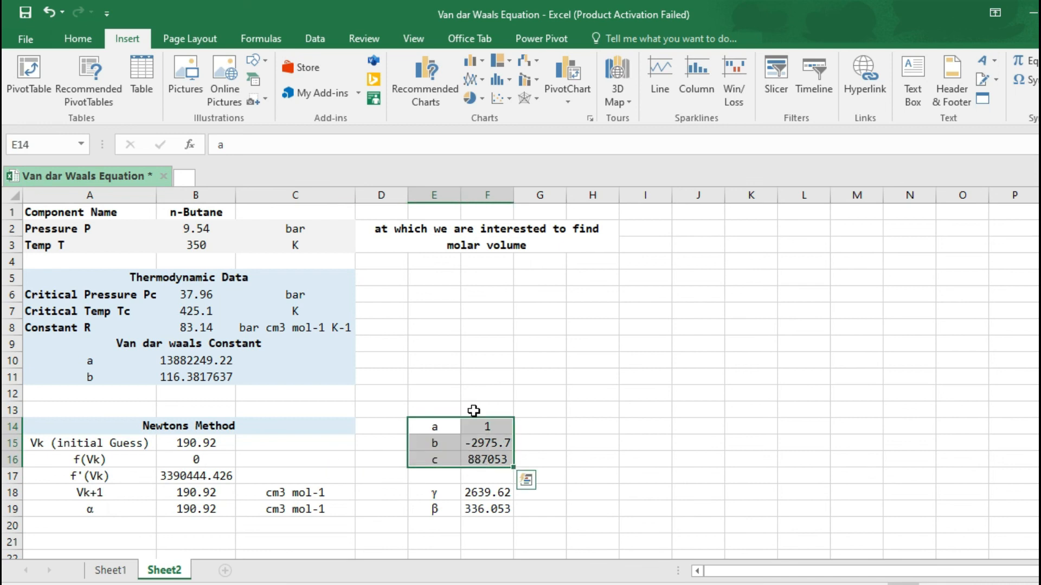
drag(468, 418, 492, 445)
click(523, 444)
Copy the Newtons Method heading to E14, retitle it "Sum and Product of Roots" and merge and center it across E14:H14
click(333, 432)
key(ctrl+c)
key(Right)
key(Right)
key(Return)
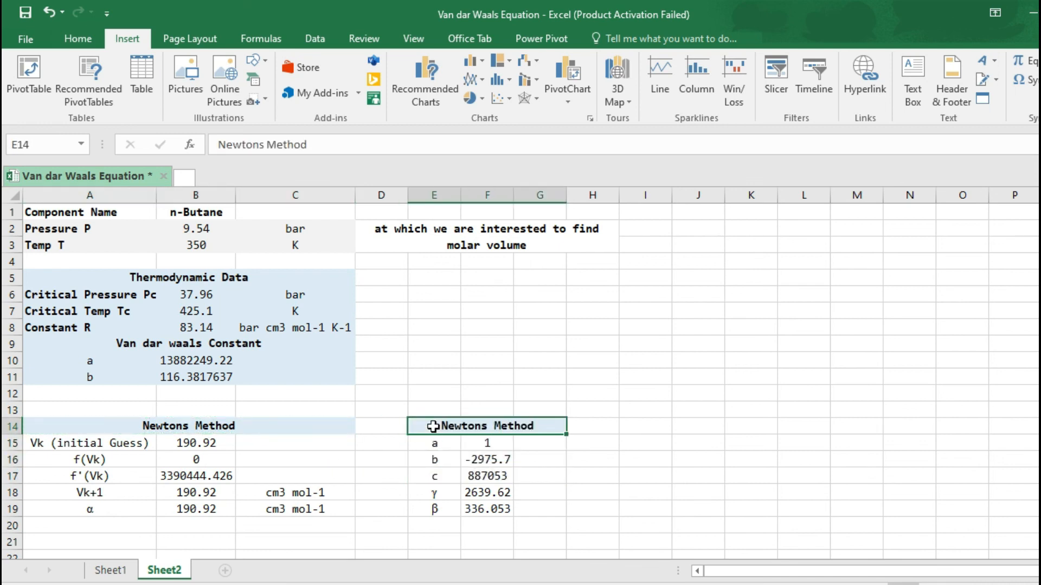
text(Sum and Product of Roots)
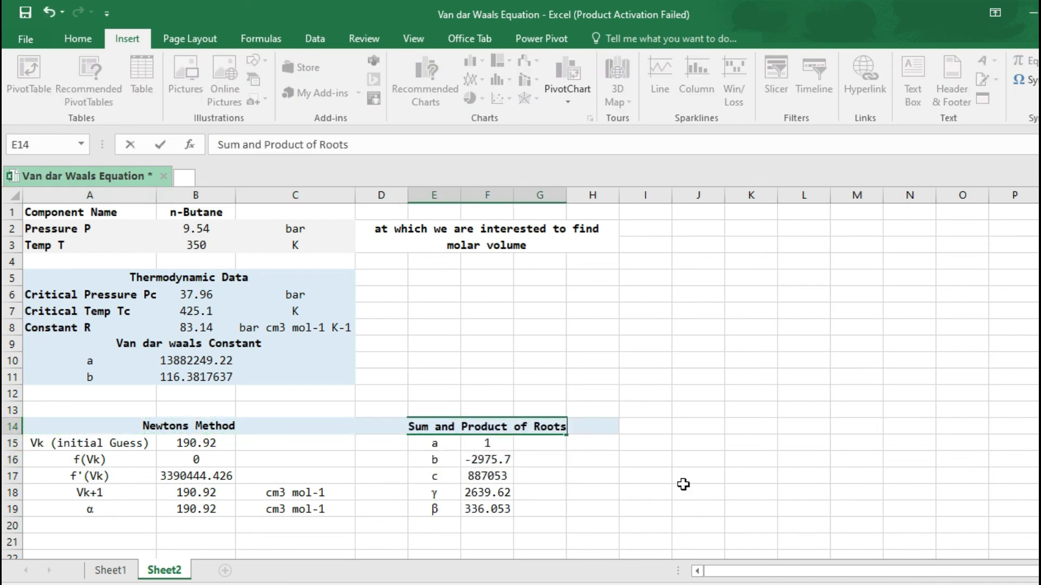
key(ctrl+Return)
click(78, 39)
click(483, 93)
Copy the cm3 mol-1 unit from C18 into G18 and G19 and auto-fit column G
click(329, 495)
key(ctrl+c)
key(Right)
key(Right)
key(Right)
key(Right)
key(Return)
key(Down)
key(ctrl+d)
double_click(567, 195)
Enter the label "Molar Volume of Liquid" in E5
click(452, 276)
text(Vl)
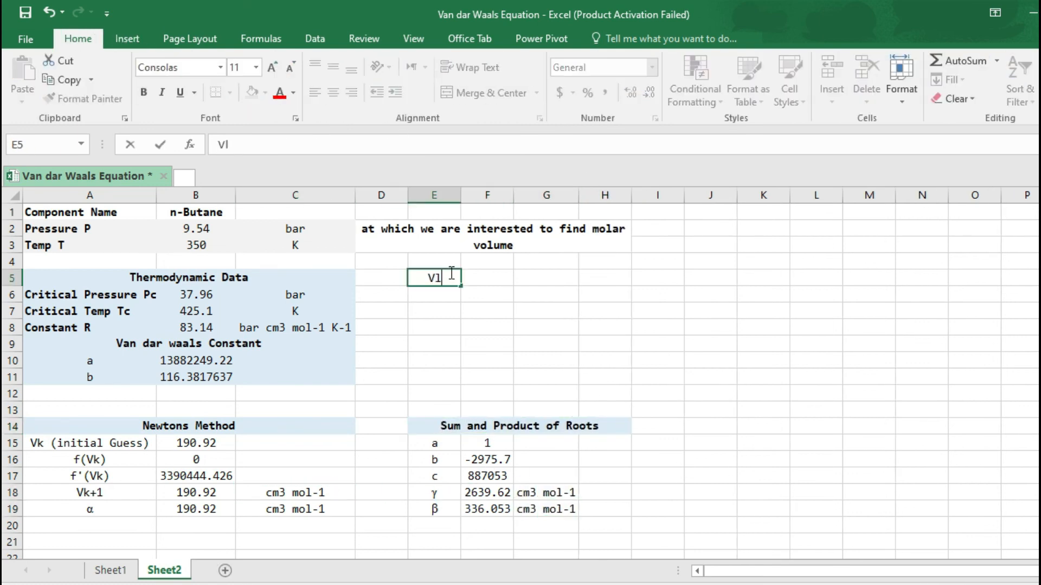
text(olar Volume of Liquid)
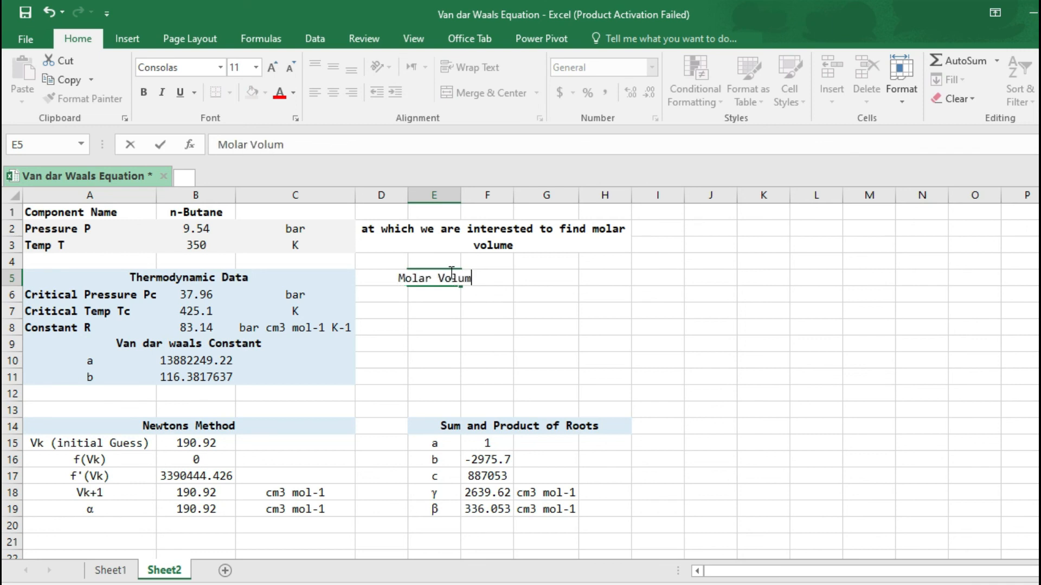
key(Return)
Copy the E5 label down to E6 and change it to "Molar Volume of Vapor"
click(459, 284)
drag(459, 285, 458, 301)
double_click(455, 294)
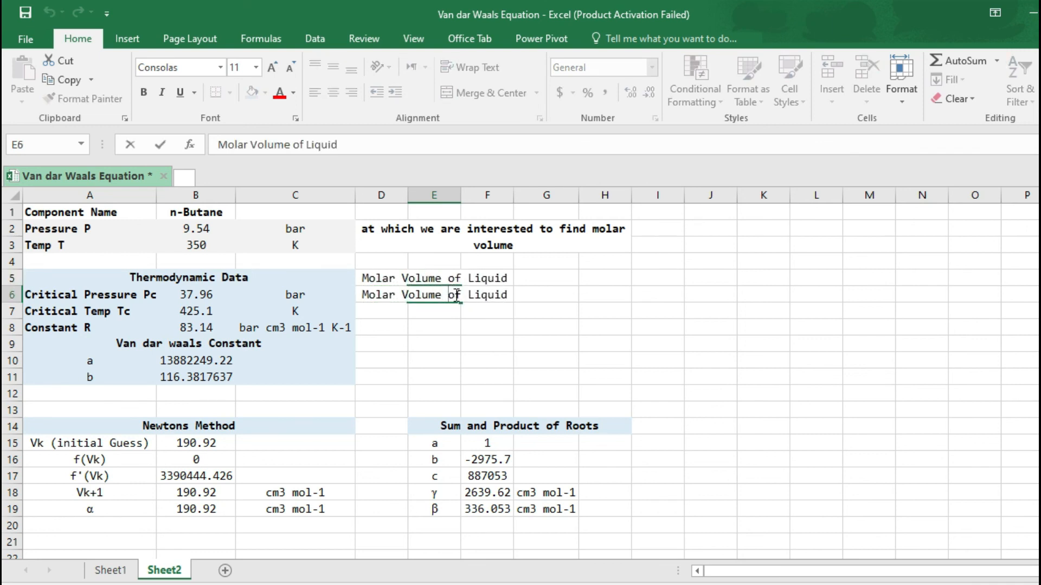
double_click(484, 296)
text(Va)
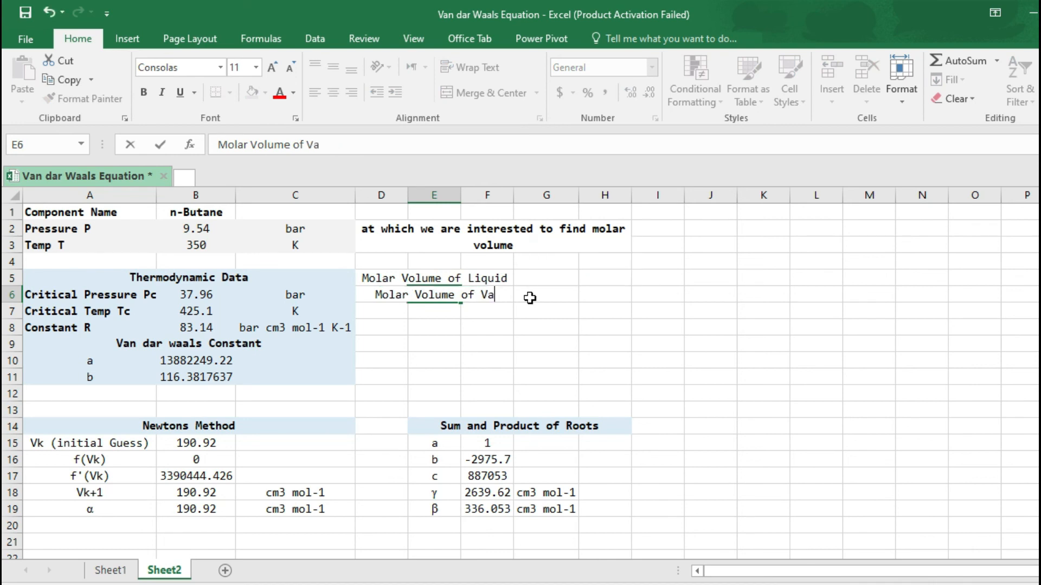
text(por)
click(538, 283)
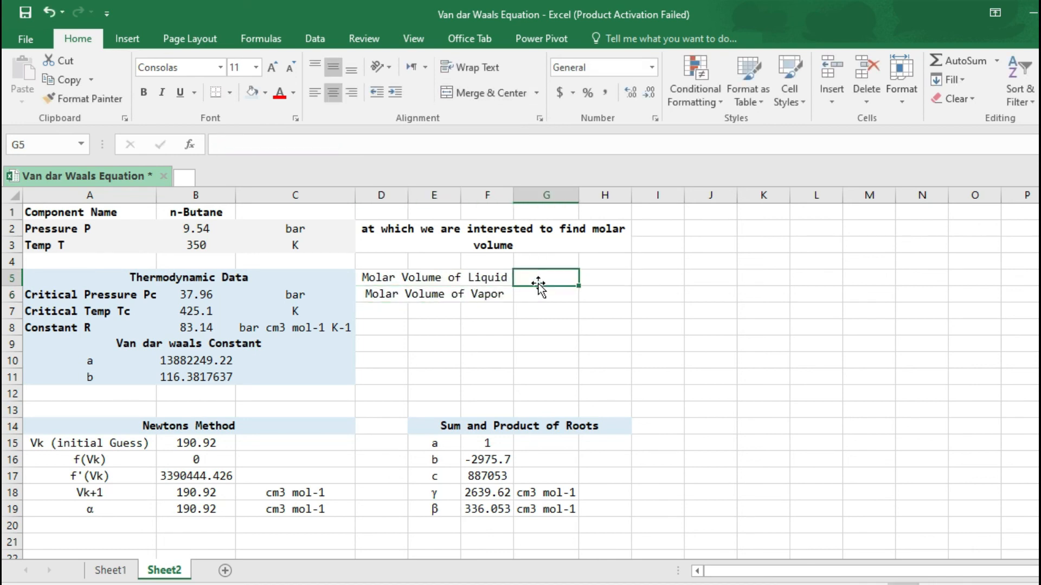
text(=ma)
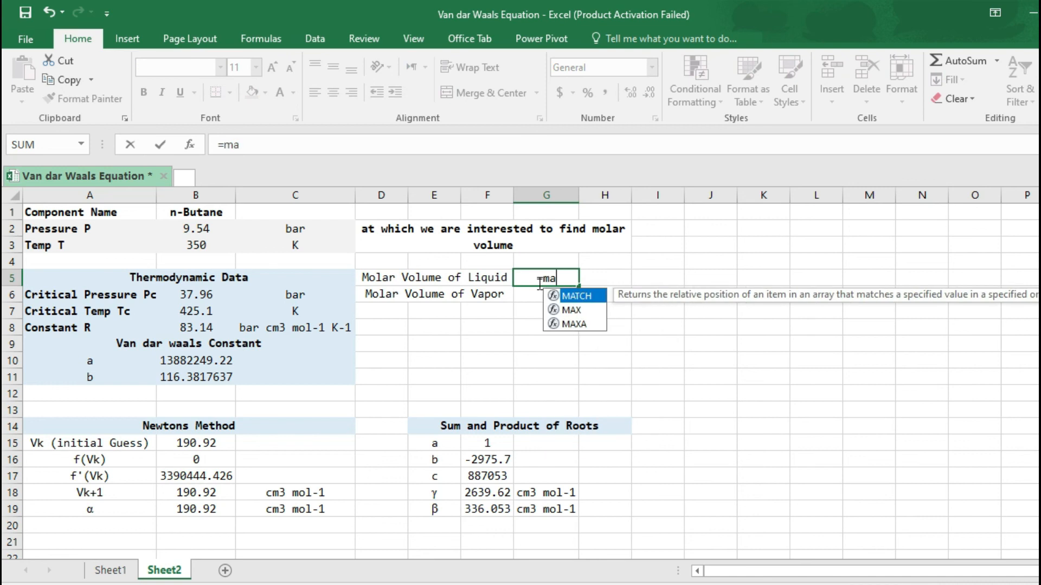
key(BackSpace)
key(BackSpace)
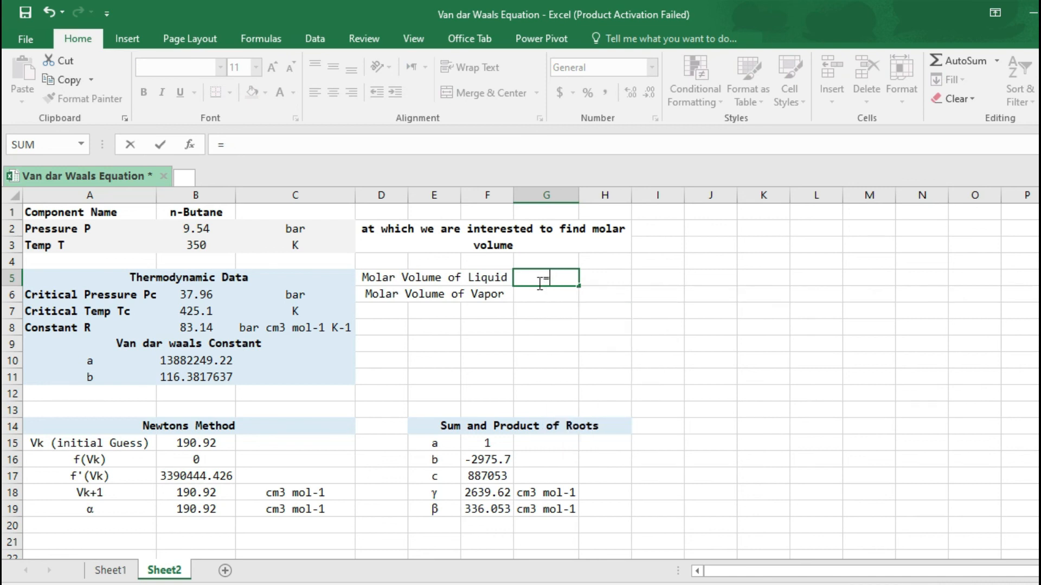
drag(98, 510, 262, 506)
key(Escape)
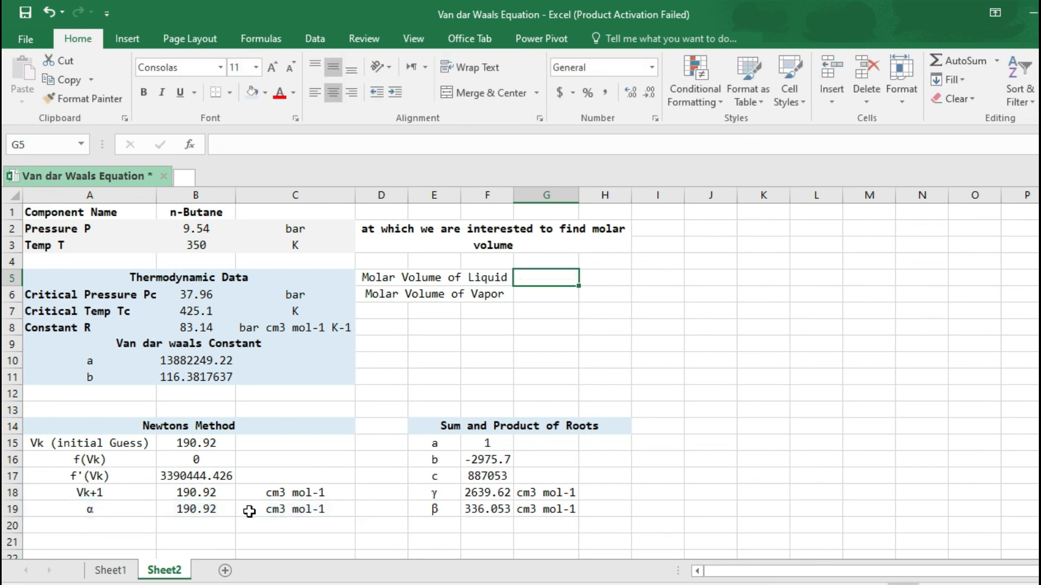
Move the α row A19:C19 to E20:G20, directly below the γ and β roots
click(199, 512)
drag(119, 515, 542, 526)
click(657, 493)
Calculate the liquid molar volume in G5 as the smallest root with =min(F18:F20)
click(556, 269)
text(=min()
drag(477, 492, 481, 525)
text())
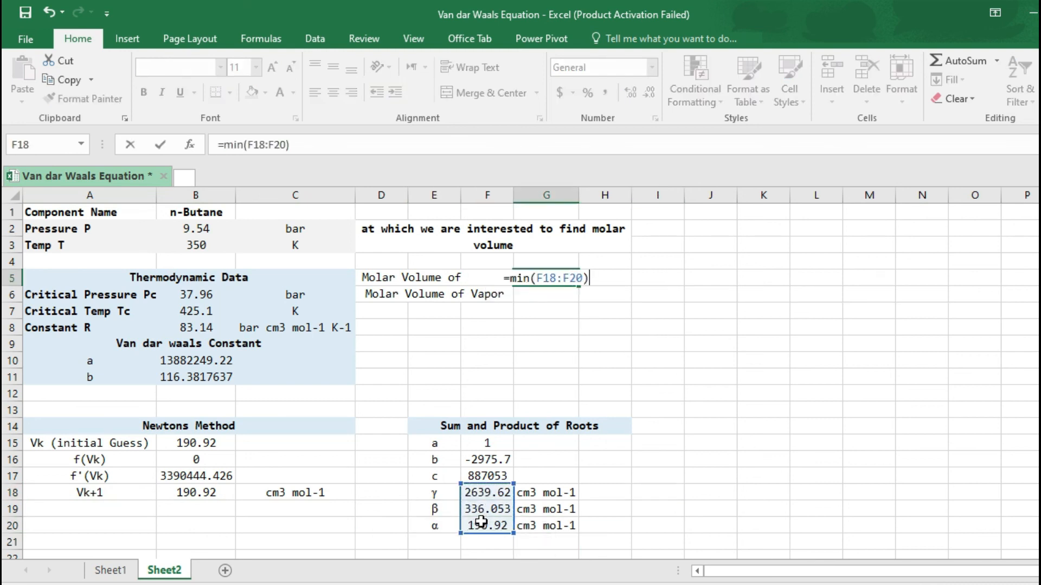
key(Return)
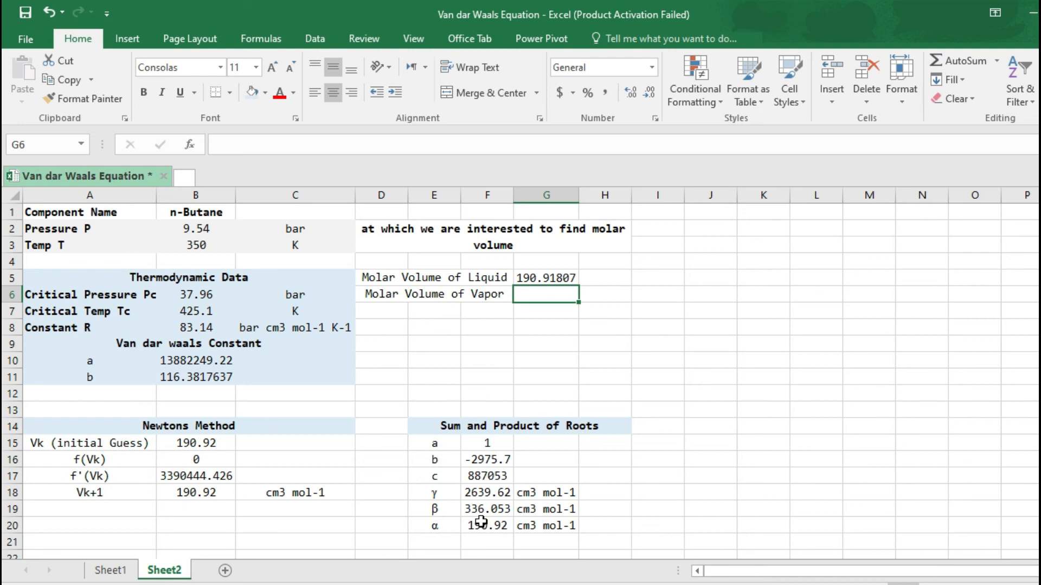
Calculate the vapor molar volume in G6 as the largest root with =max(F18:F20)
text(=max()
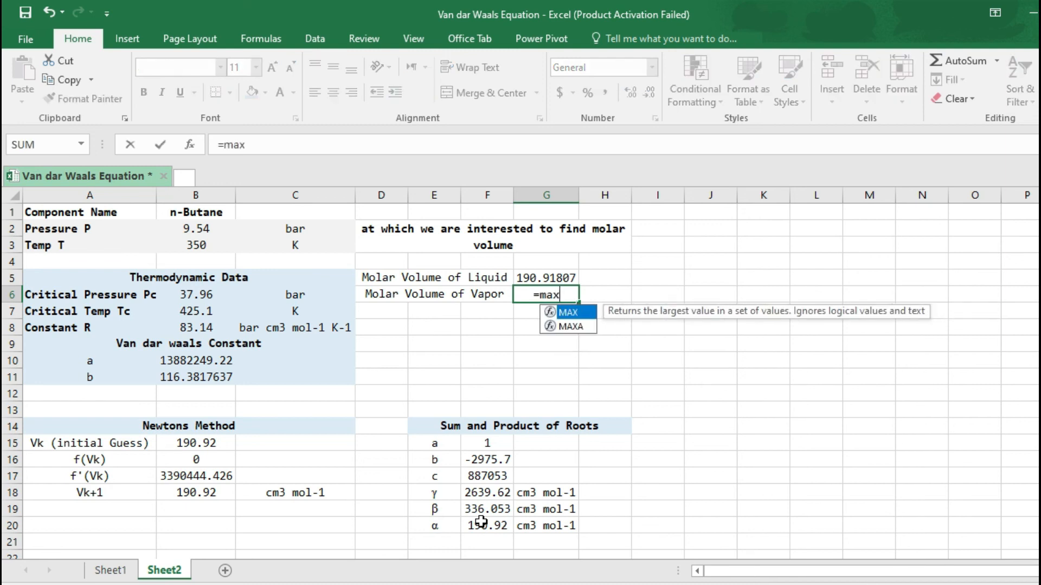
drag(504, 496, 503, 524)
text())
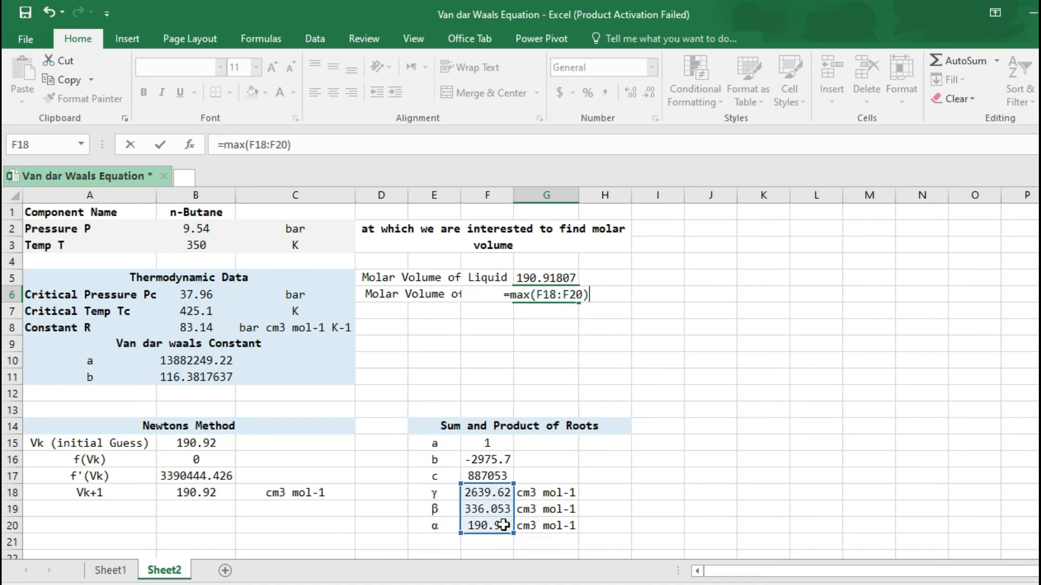
key(Return)
Copy the cm3 mol-1 units from G18:G19 to H5:H6 beside the two molar volumes
drag(573, 505, 571, 493)
key(ctrl+c)
click(604, 279)
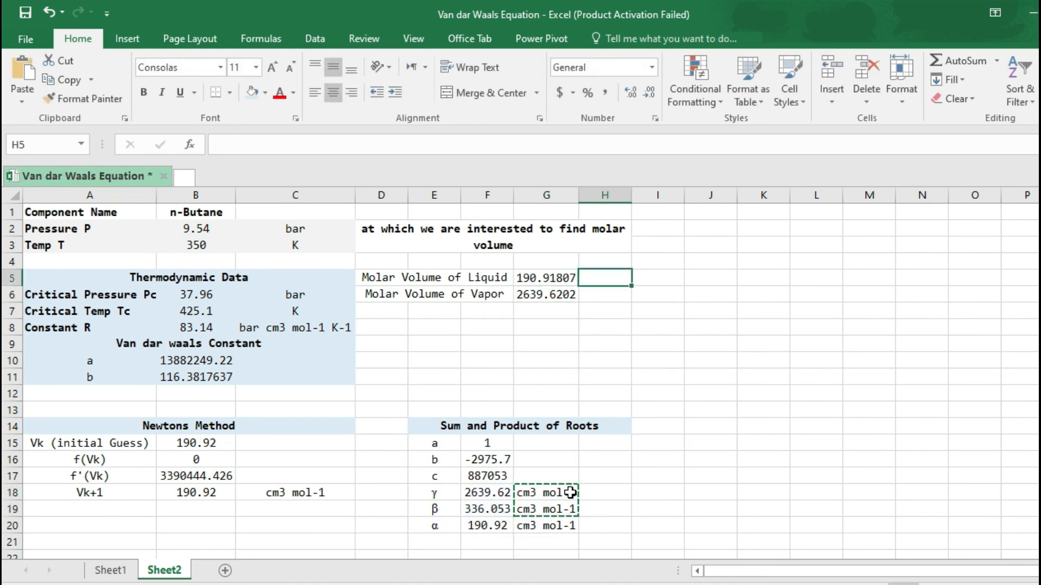
key(Return)
Auto-fit the widths of all columns in the sheet
key(ctrl+a)
key(ctrl+a)
double_click(578, 195)
click(733, 335)
Reduce the coefficients and roots in F16:F20 to two decimal places
drag(480, 460, 486, 525)
triple_click(650, 93)
click(650, 93)
Make the Molar Volume of Liquid and Molar Volume of Vapor labels bold
click(483, 295)
key(ctrl+b)
key(Up)
key(ctrl+b)
key(Right)
key(Up)
key(Up)
key(Left)
key(Left)
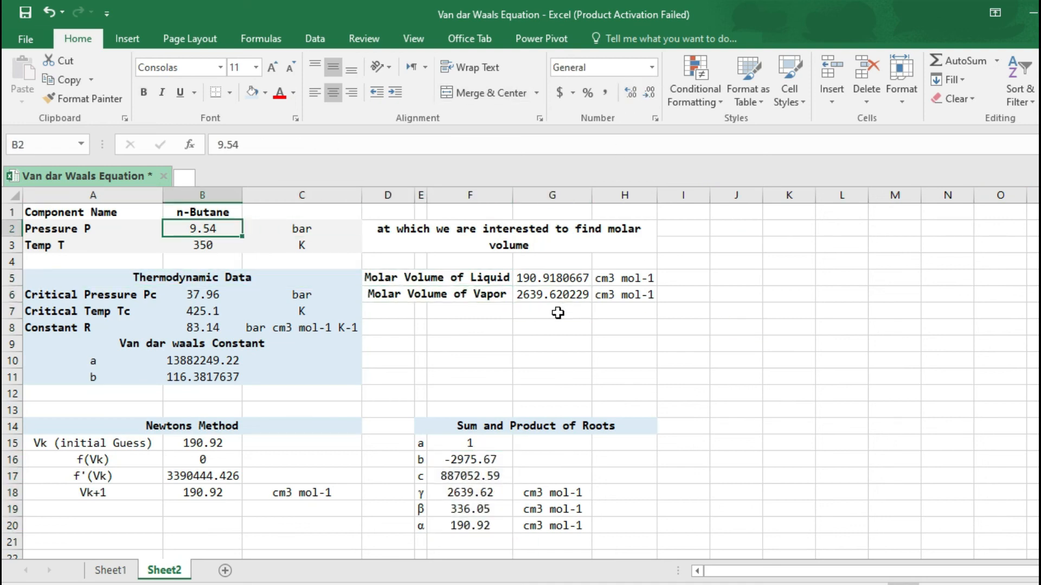
Show the molar volumes in G5:G6 with one decimal place and save the workbook
drag(561, 282, 561, 295)
triple_click(649, 93)
triple_click(648, 93)
click(532, 358)
key(ctrl+s)
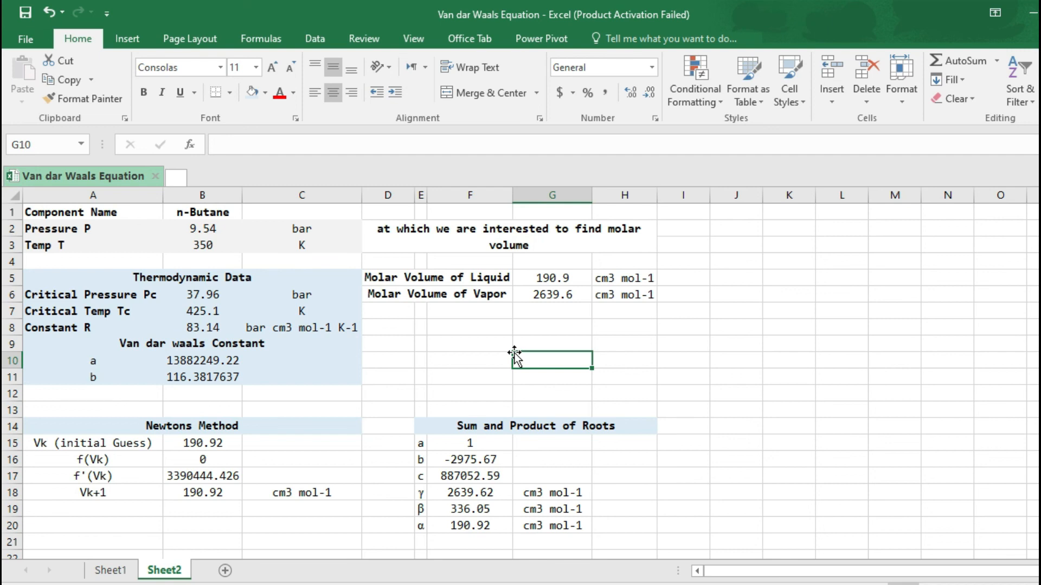
Test the sheet by setting the pressure in B2 to 10, 11 and finally 15 bar, and save the workbook
click(204, 228)
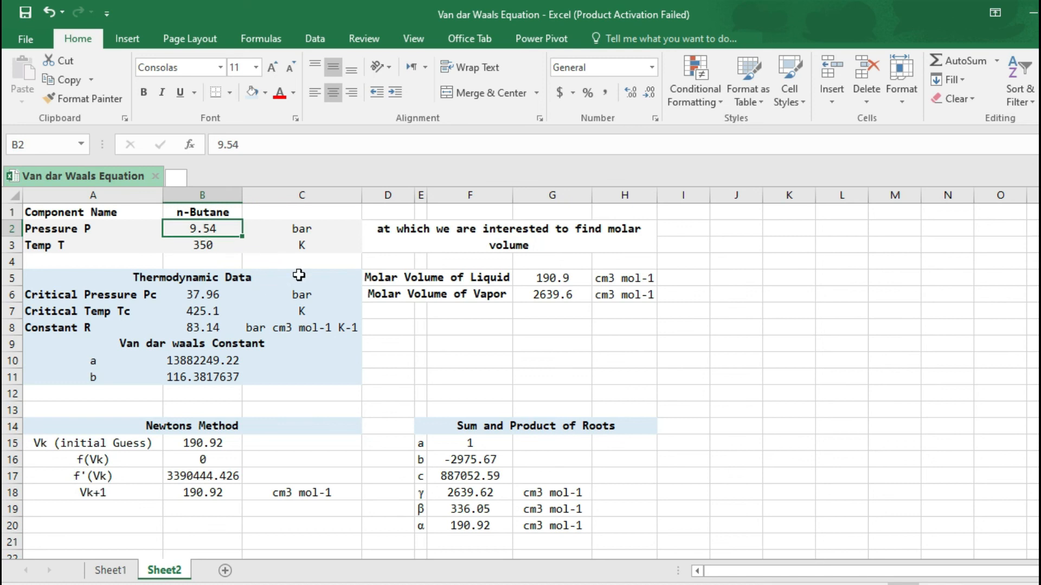
text(10)
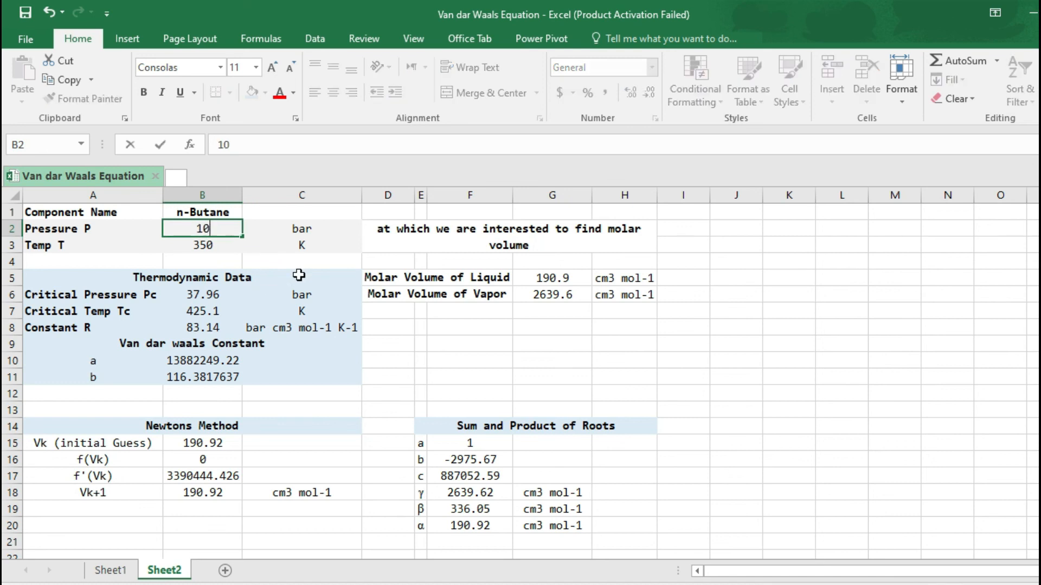
key(Return)
key(Up)
text(11)
key(Return)
key(Up)
text(15)
key(Return)
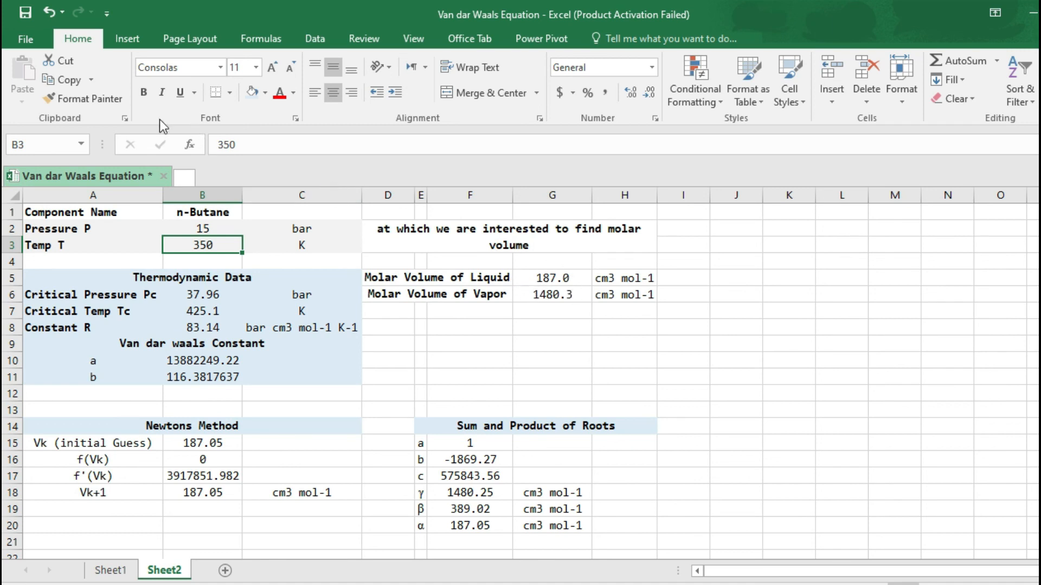
click(25, 13)
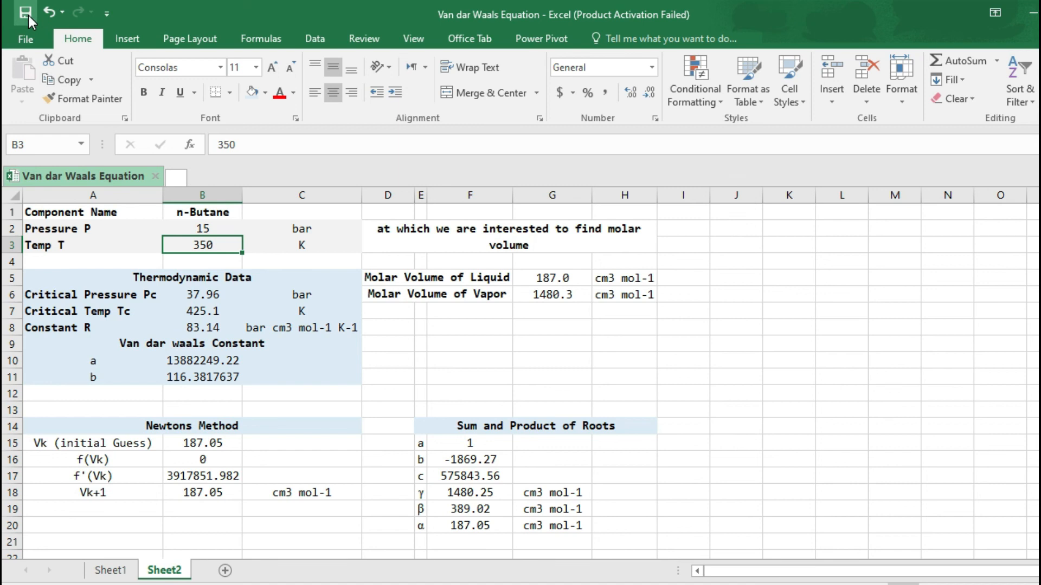